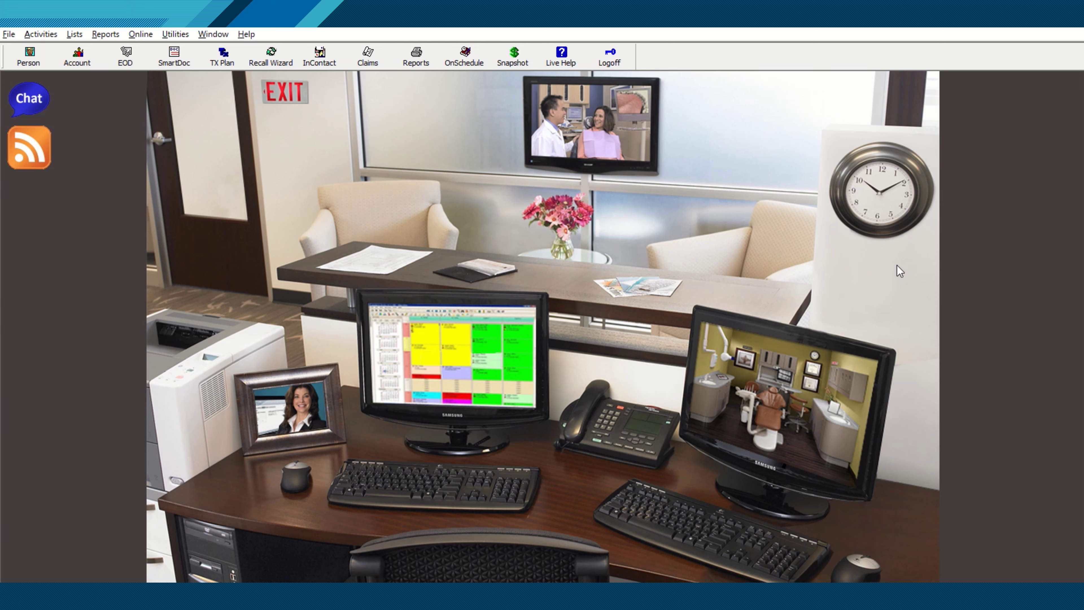
# Switch to the clinical office view, open the patient list, and sort it by Last Name
pyautogui.click(764, 409)
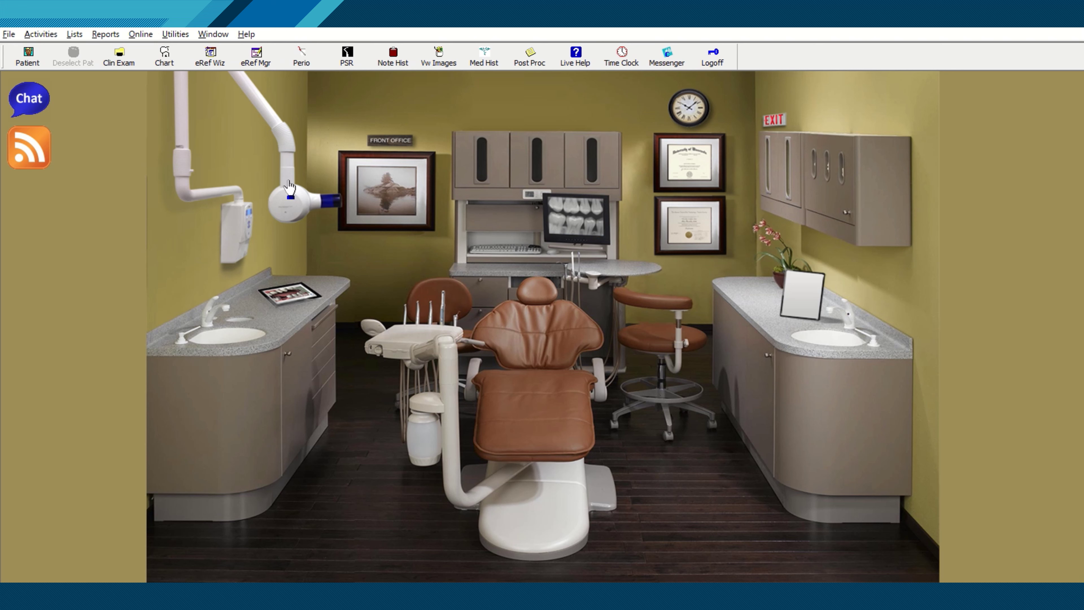
pyautogui.click(29, 59)
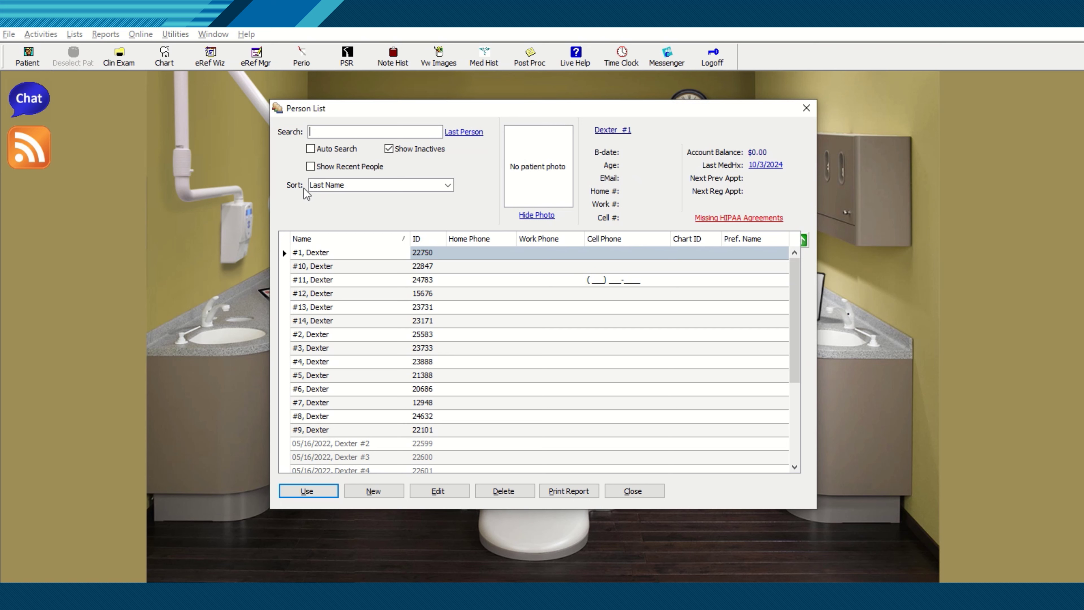
pyautogui.click(447, 185)
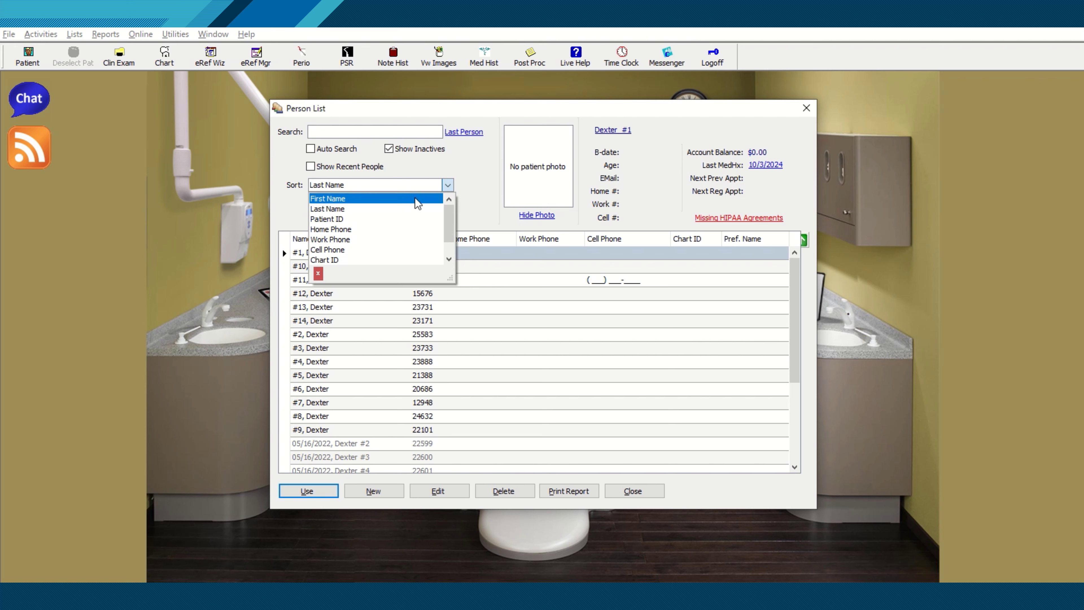
pyautogui.click(339, 210)
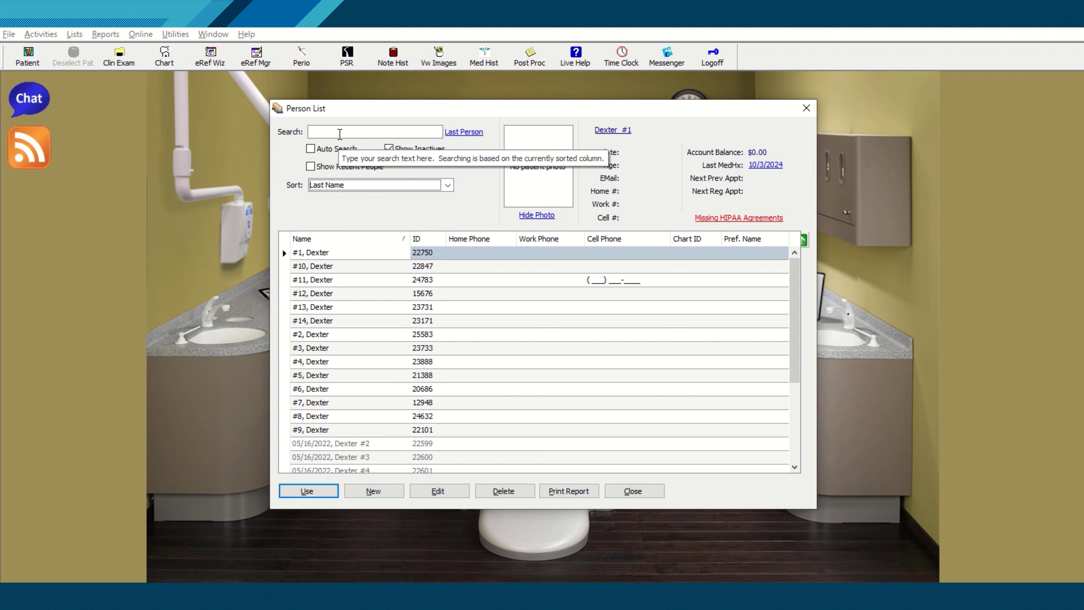
# Search the patient list for #1, use the exactly matching patient, and open their chart, dismissing the recare reminders
pyautogui.click(340, 133)
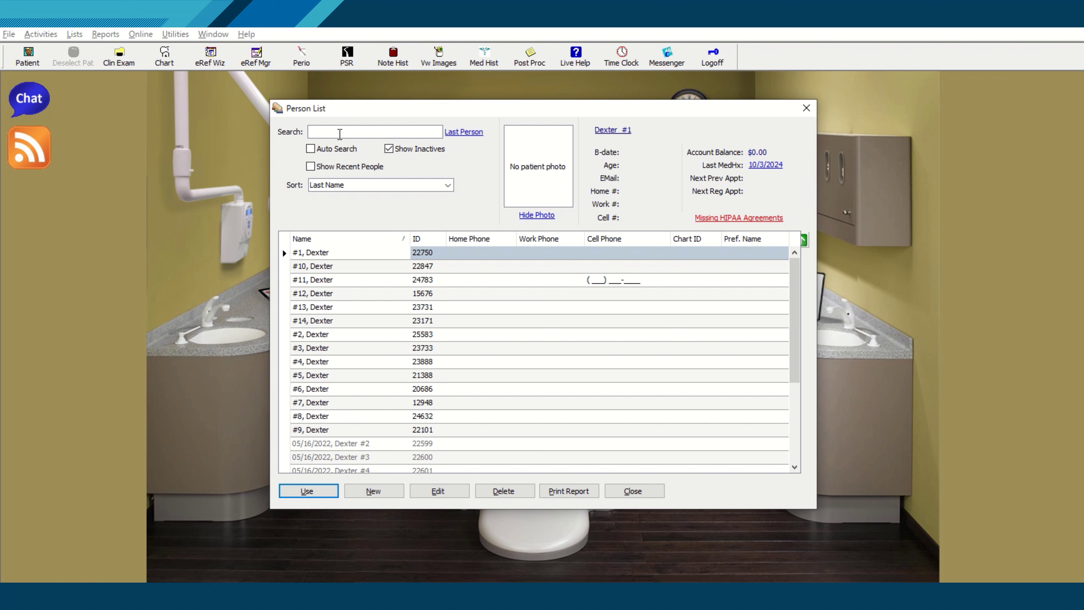
pyautogui.write('#1')
pyautogui.press('Return')
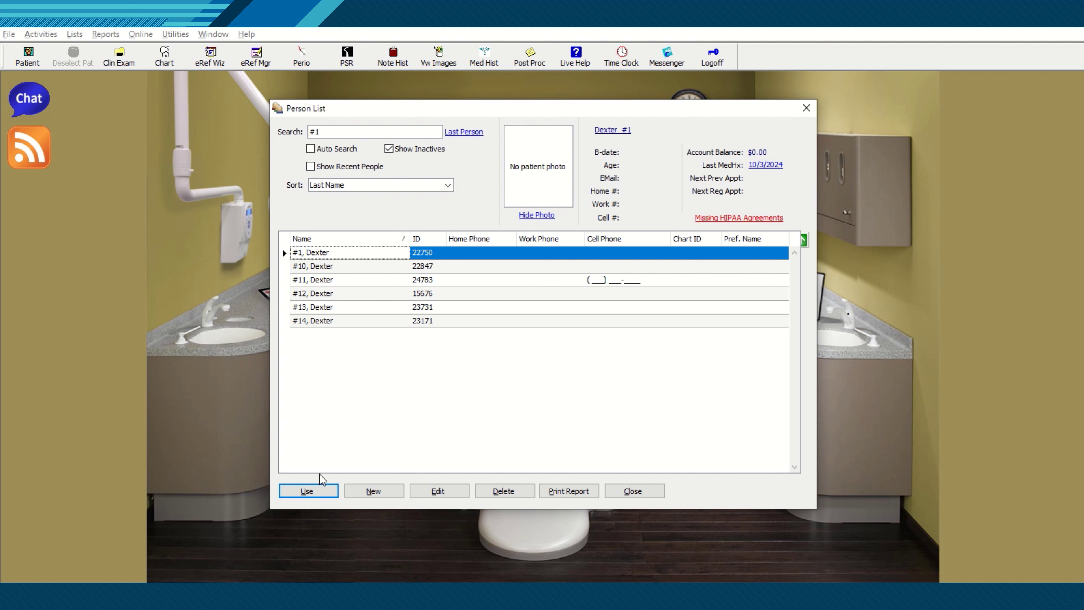
pyautogui.click(308, 491)
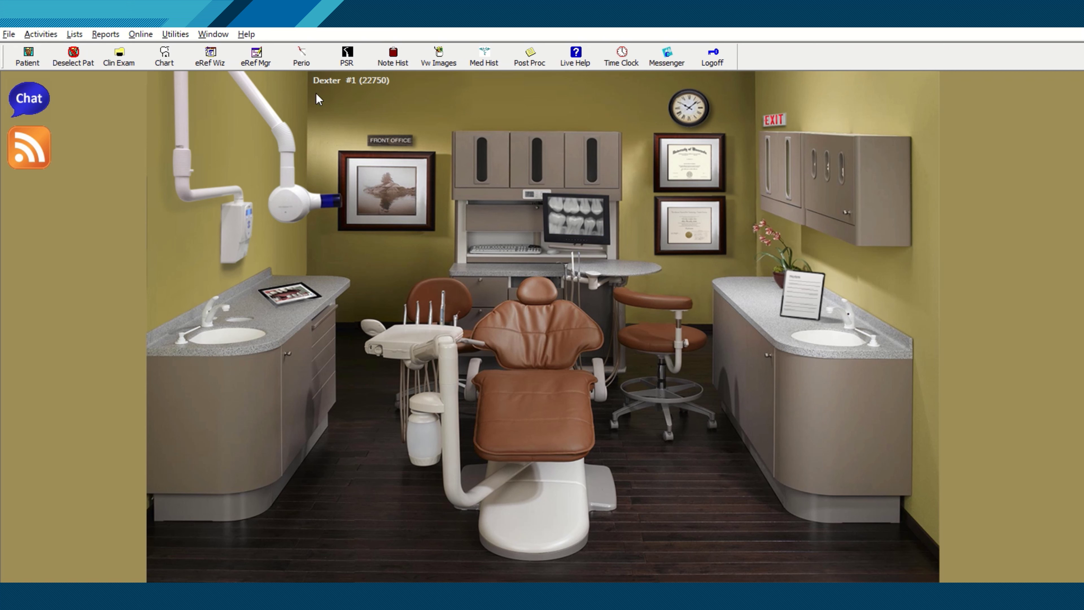
pyautogui.click(166, 64)
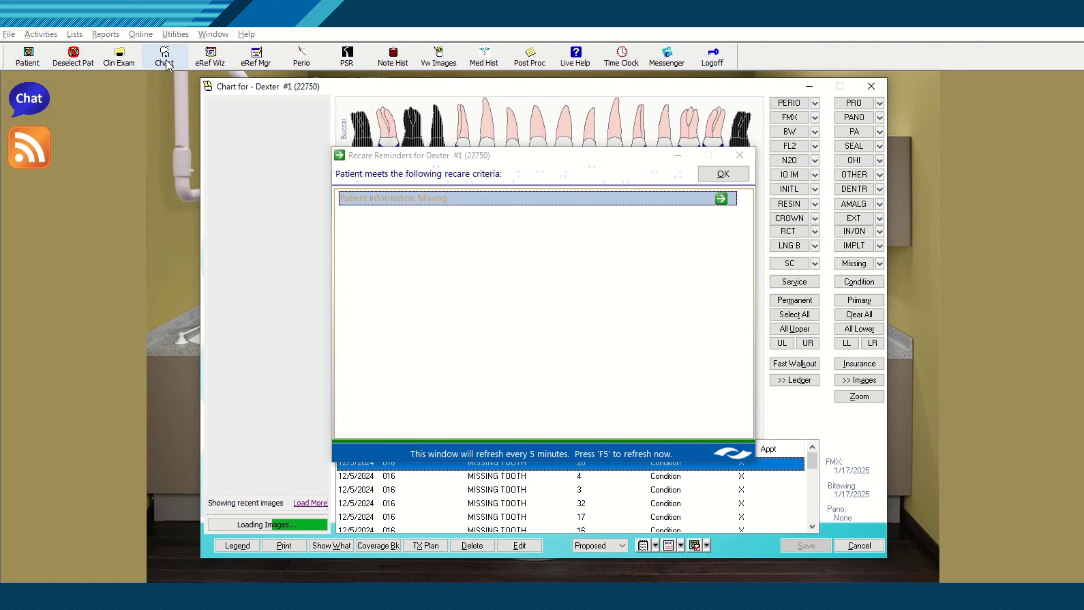
pyautogui.click(723, 174)
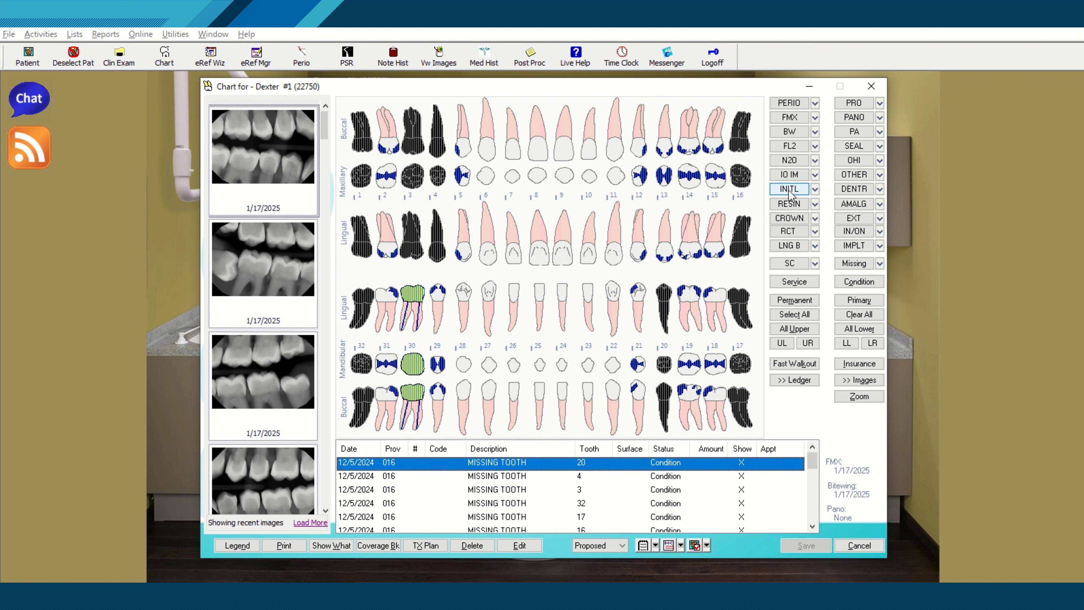
# Add service 0191 Recall Assessment to the chart as Proposed, with the faculty member as provider instead of Herzing University
pyautogui.click(815, 190)
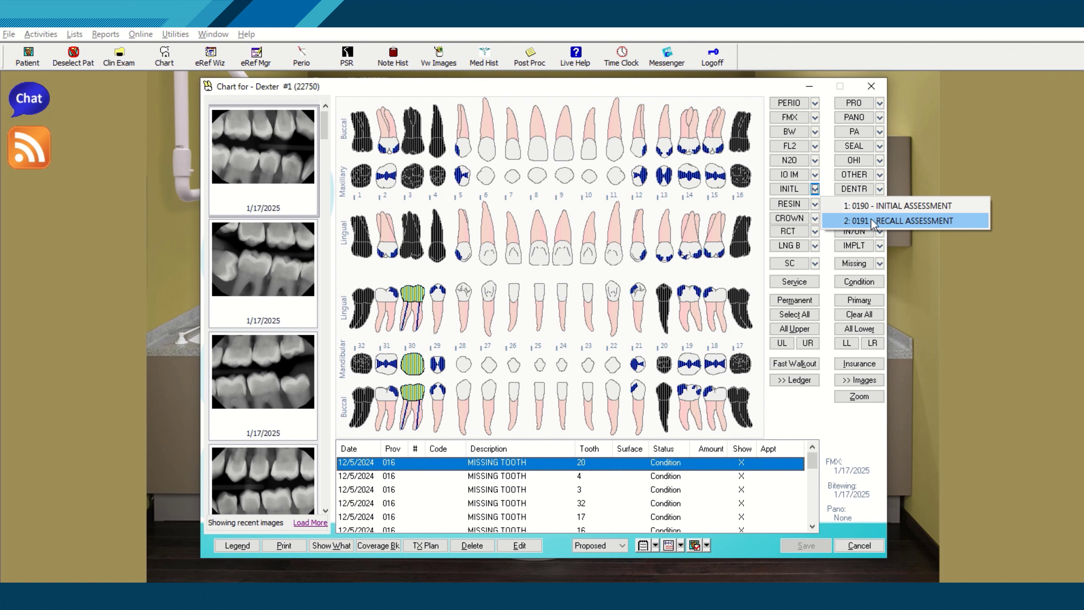
pyautogui.click(874, 222)
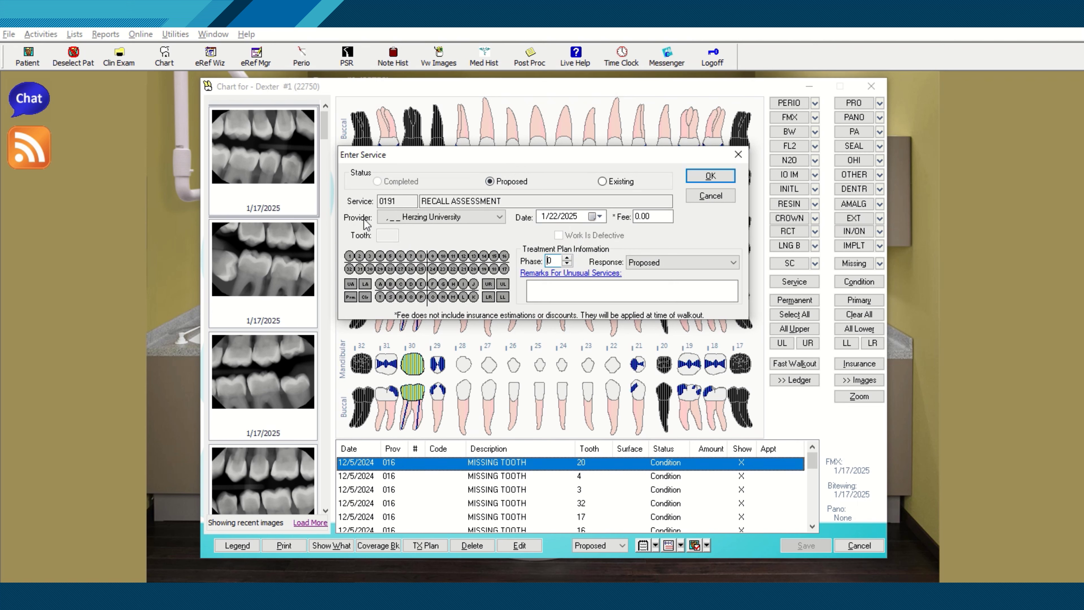
pyautogui.click(455, 222)
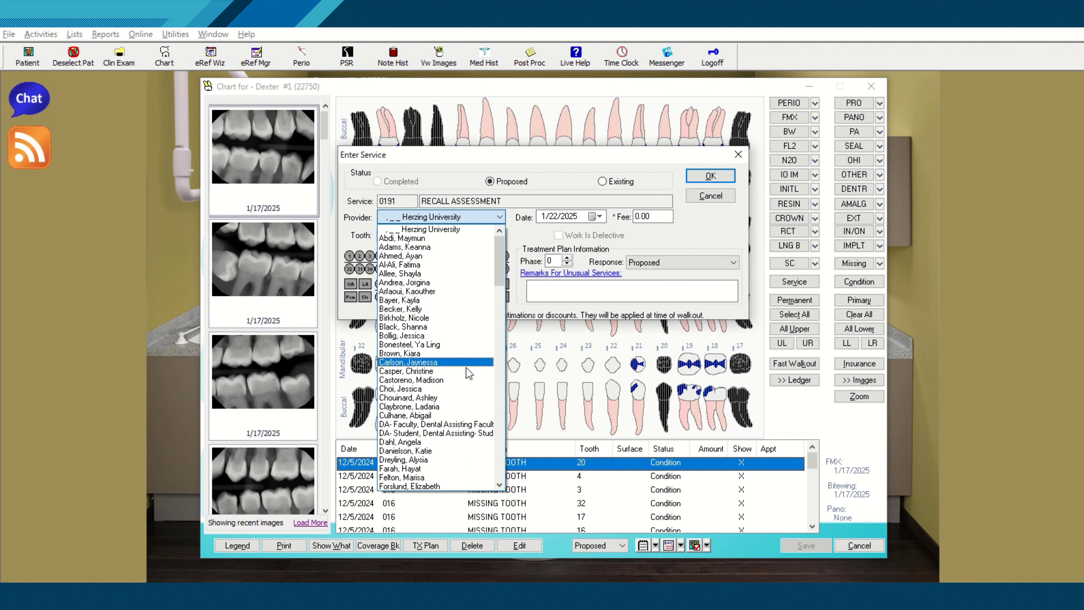
pyautogui.click(448, 442)
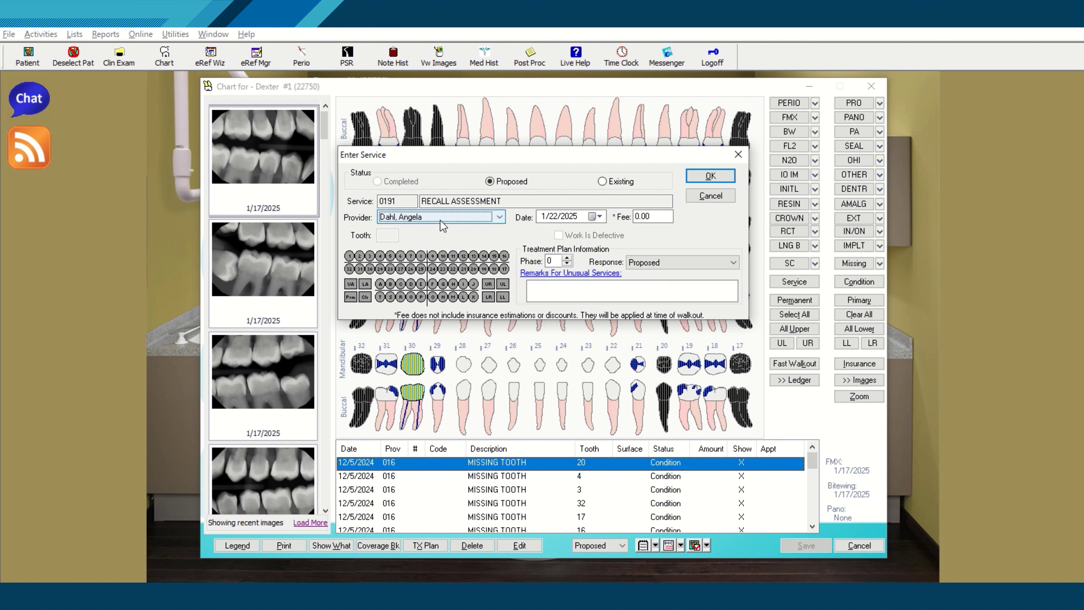
pyautogui.click(713, 177)
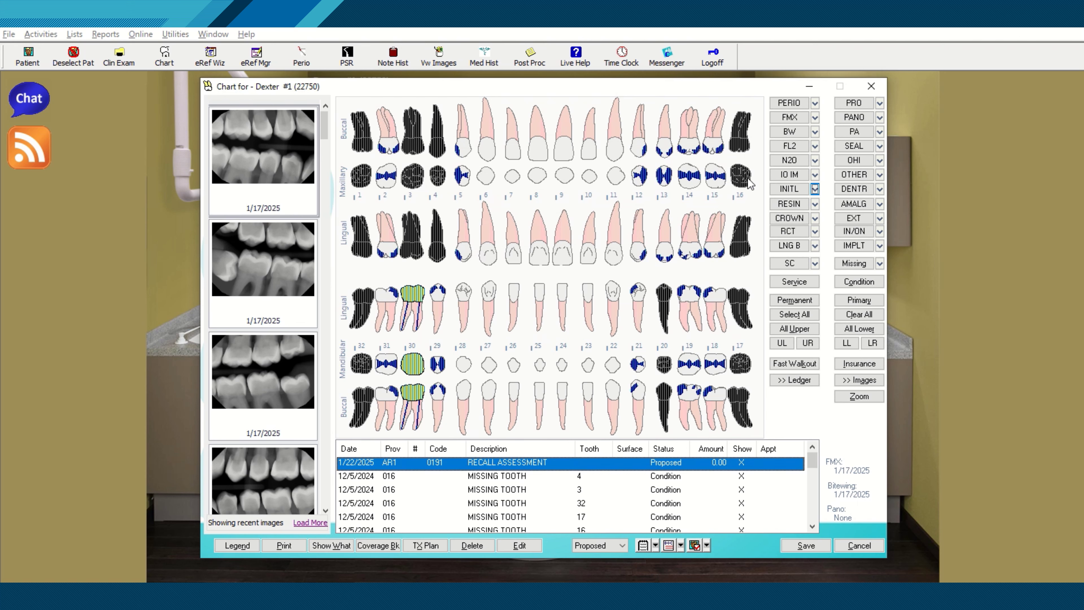
# Add service 1330 Oral Hygiene Instructions (including PI) as Proposed, assigned to the same faculty provider
pyautogui.click(880, 161)
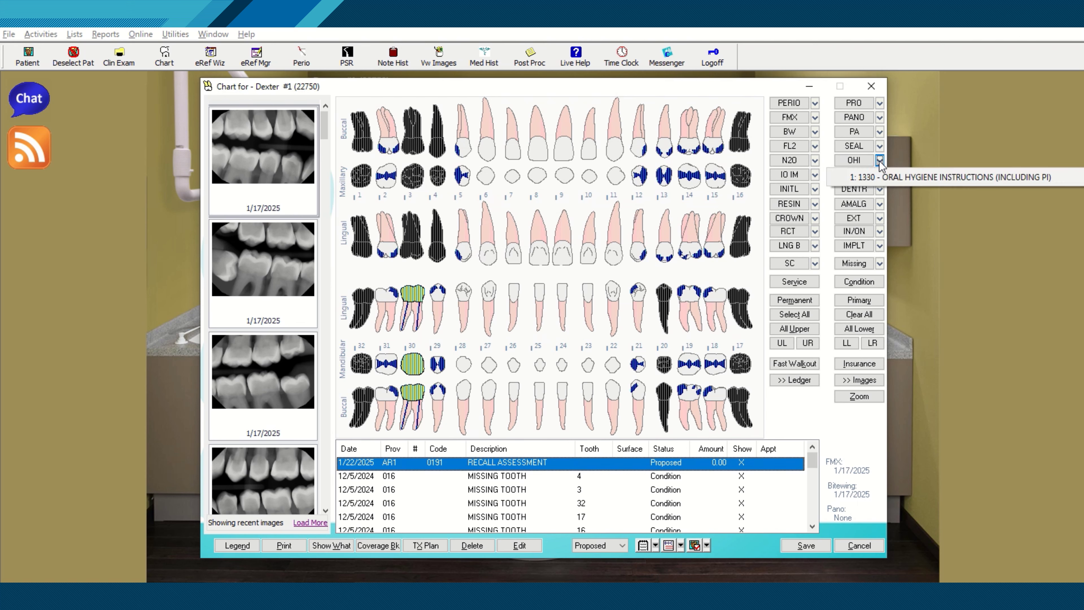
pyautogui.click(878, 177)
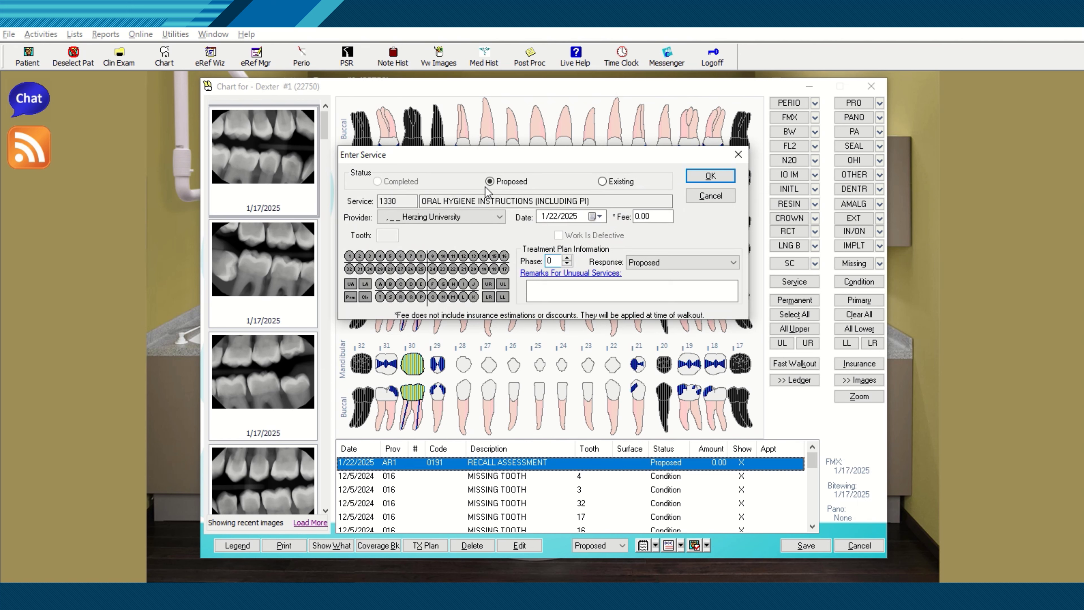
pyautogui.click(498, 217)
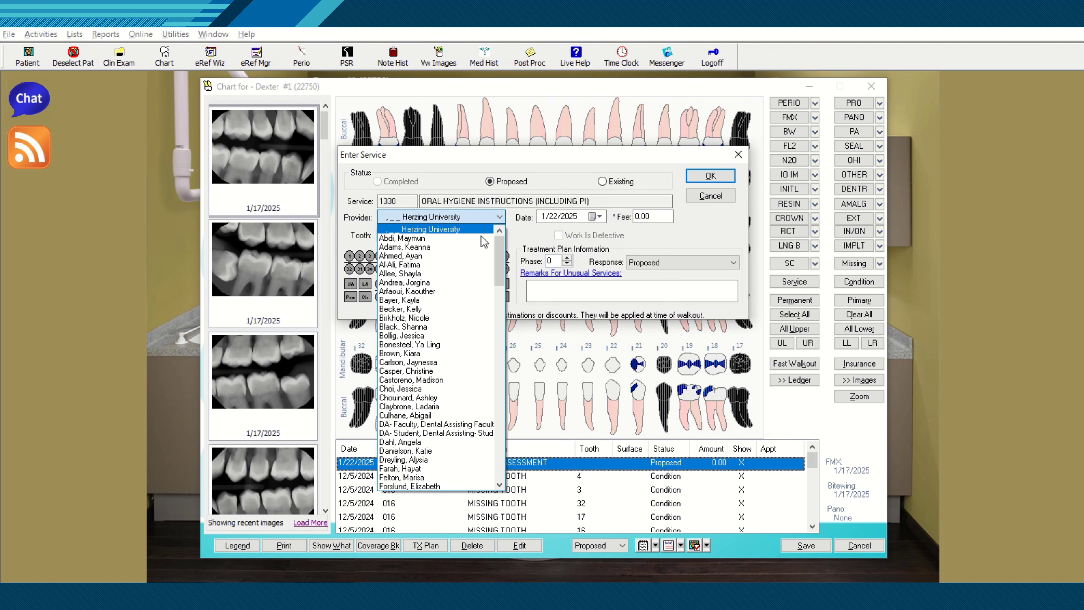
pyautogui.click(410, 442)
pyautogui.click(720, 182)
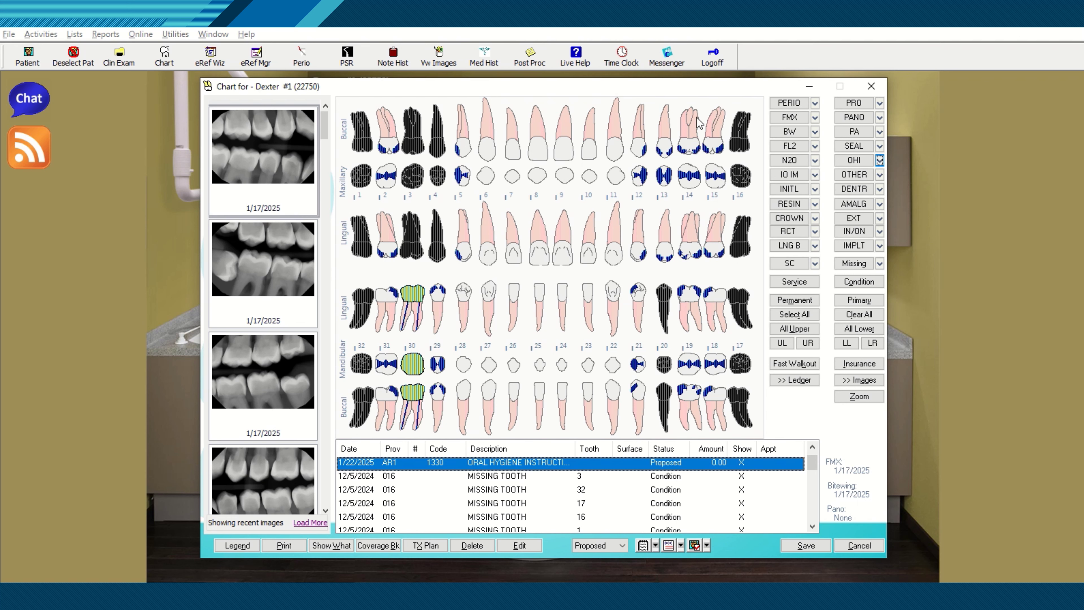
# Add service 01110 Prophylaxis-Adult as Proposed, assigned to the same faculty provider
pyautogui.click(881, 105)
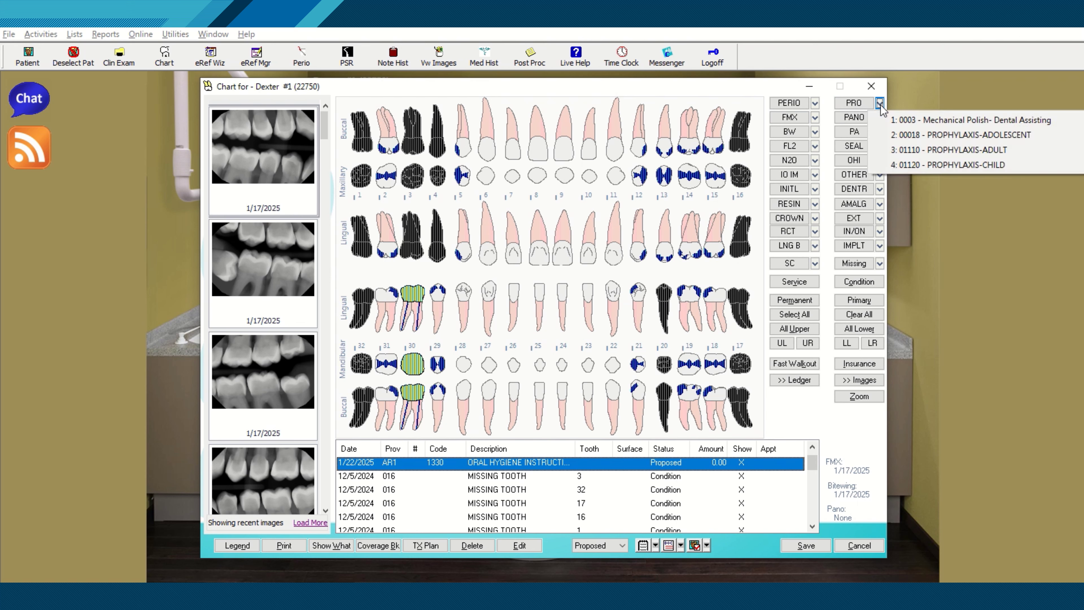
pyautogui.click(941, 151)
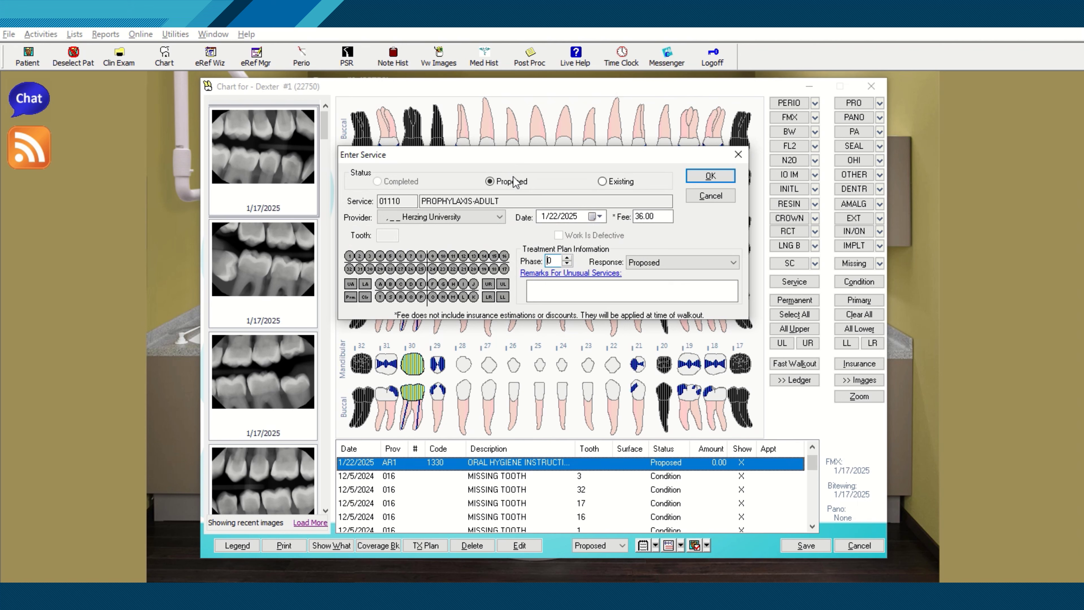
pyautogui.click(499, 217)
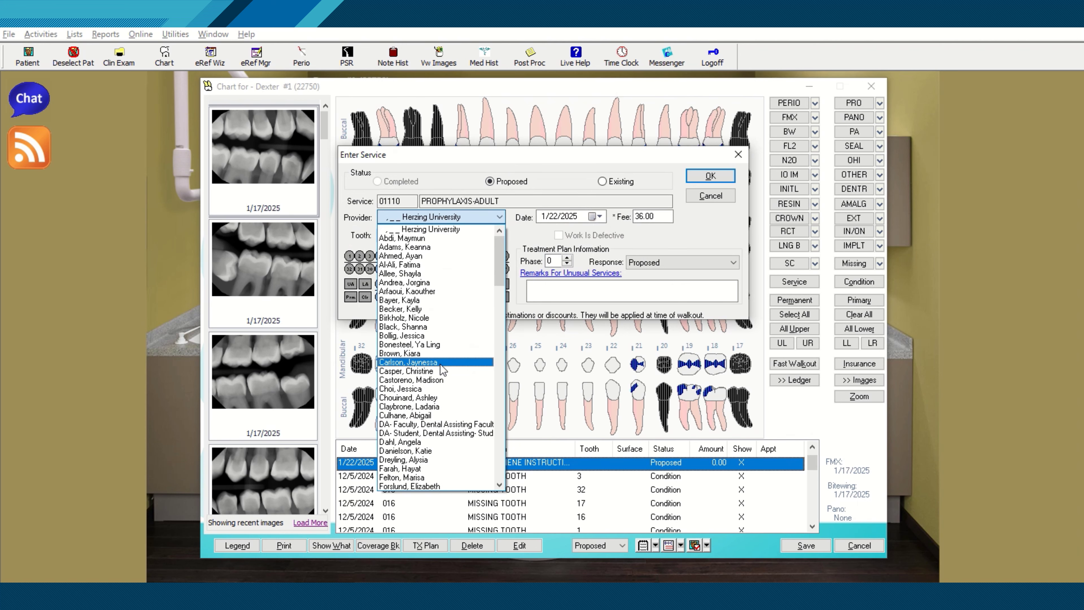
pyautogui.click(421, 443)
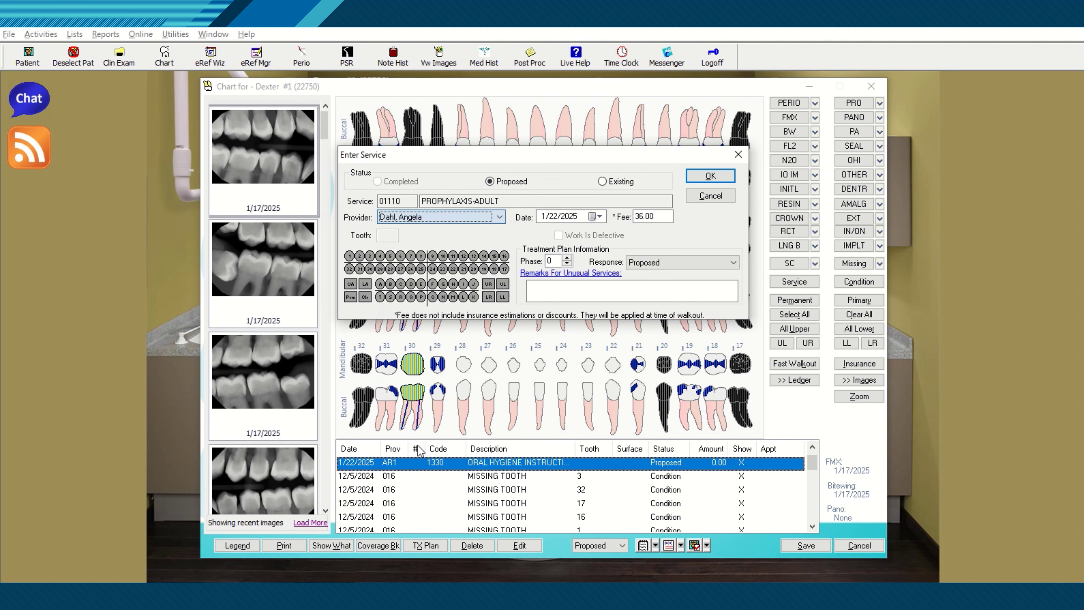
pyautogui.click(709, 176)
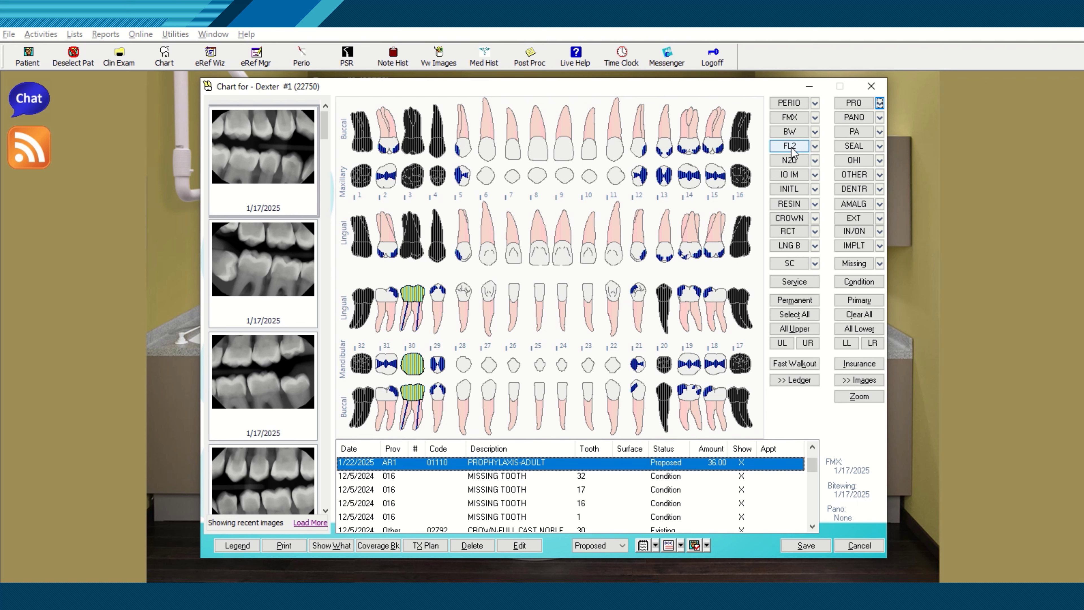
# Add service 1206 Topical Fluoride Varnish as Proposed, assigned to the same faculty provider
pyautogui.click(814, 146)
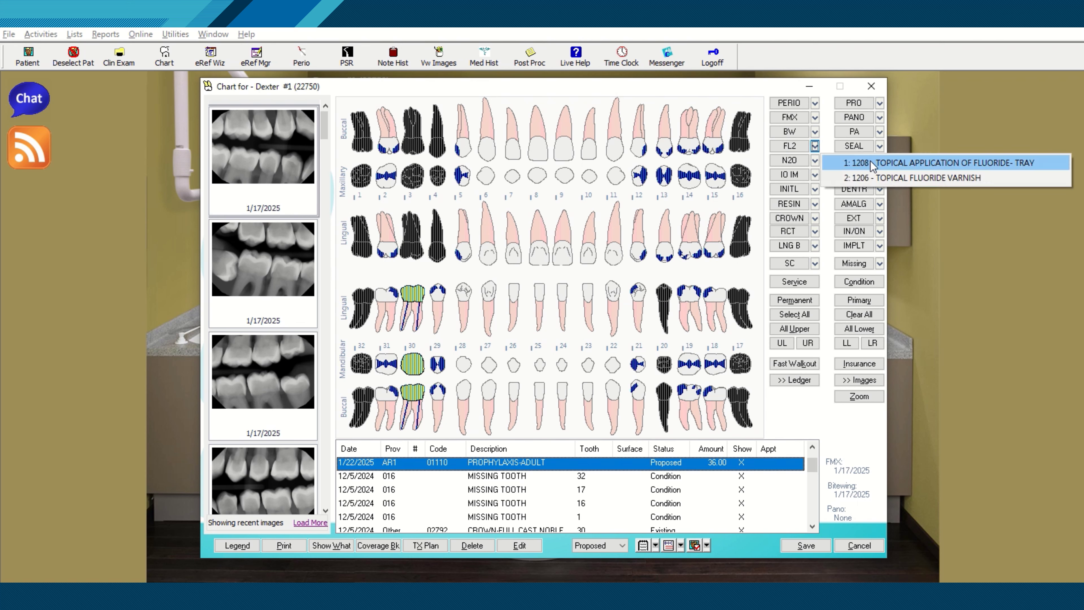
pyautogui.click(879, 179)
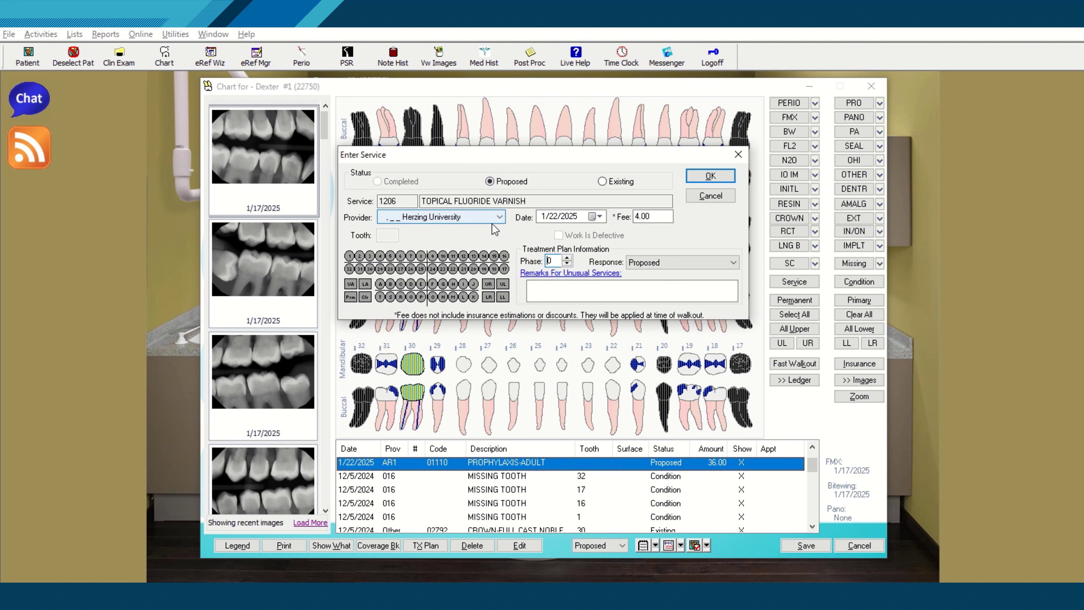
pyautogui.click(499, 217)
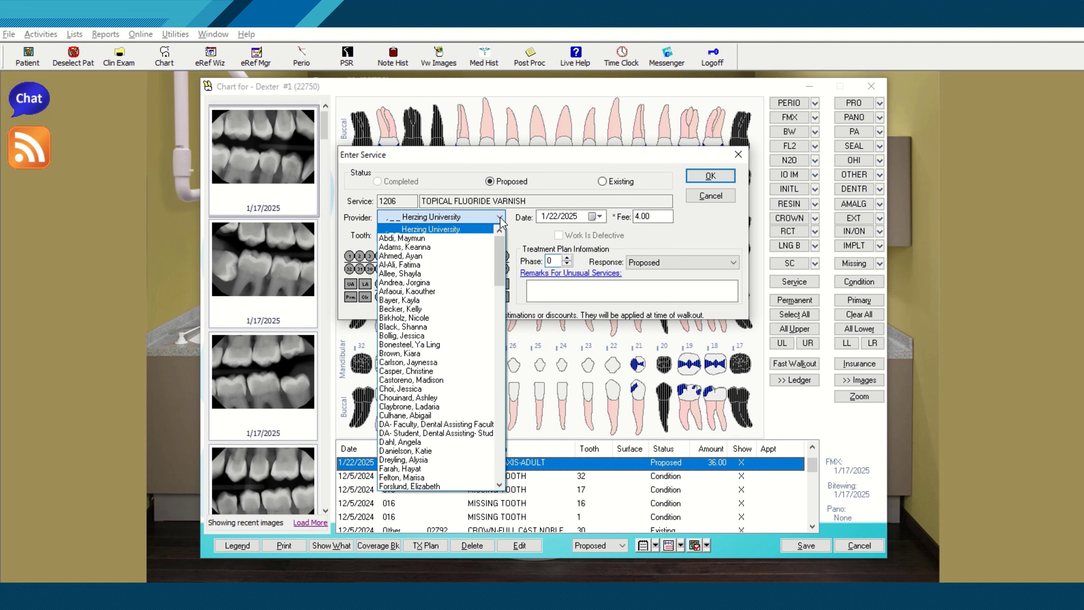
pyautogui.click(434, 441)
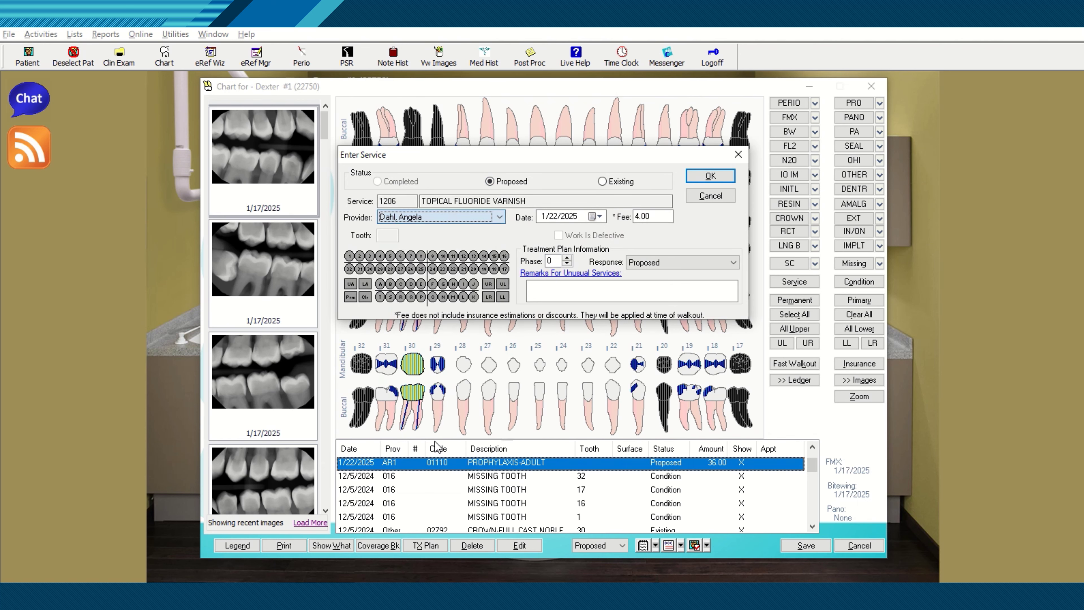
pyautogui.click(705, 177)
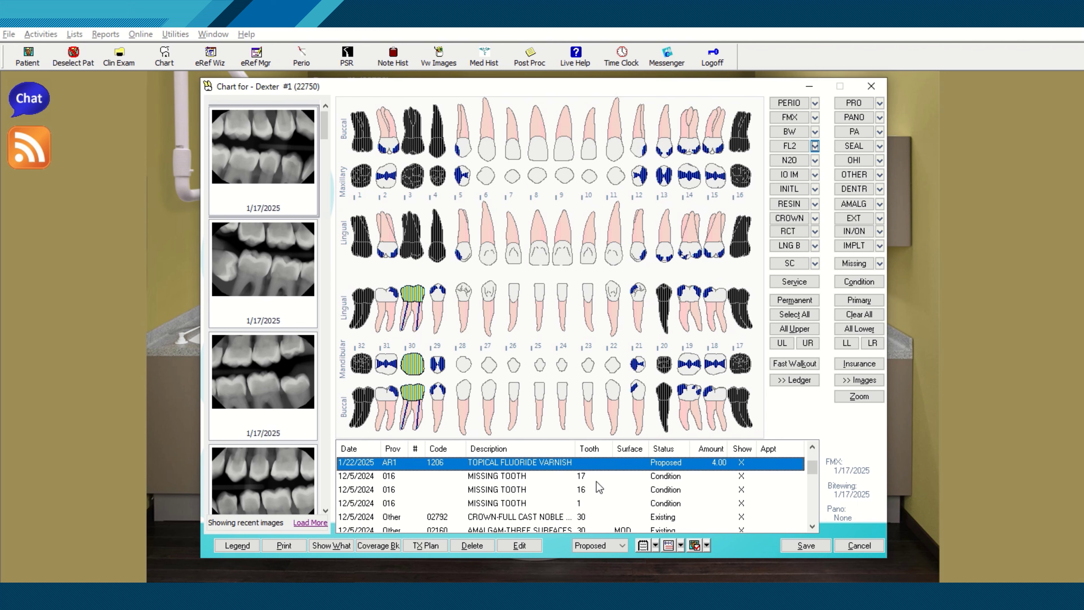
# Review the chart's service entries and sort them by status so the Proposed services are listed first
pyautogui.scroll(-5, 670, 477)
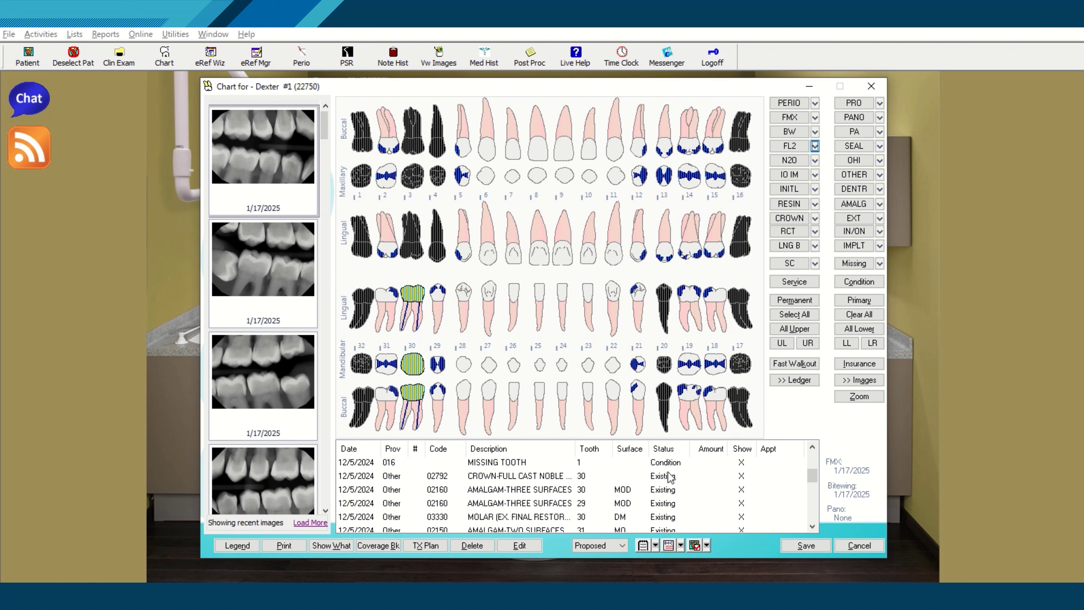
pyautogui.scroll(-3, 670, 477)
pyautogui.scroll(6, 671, 477)
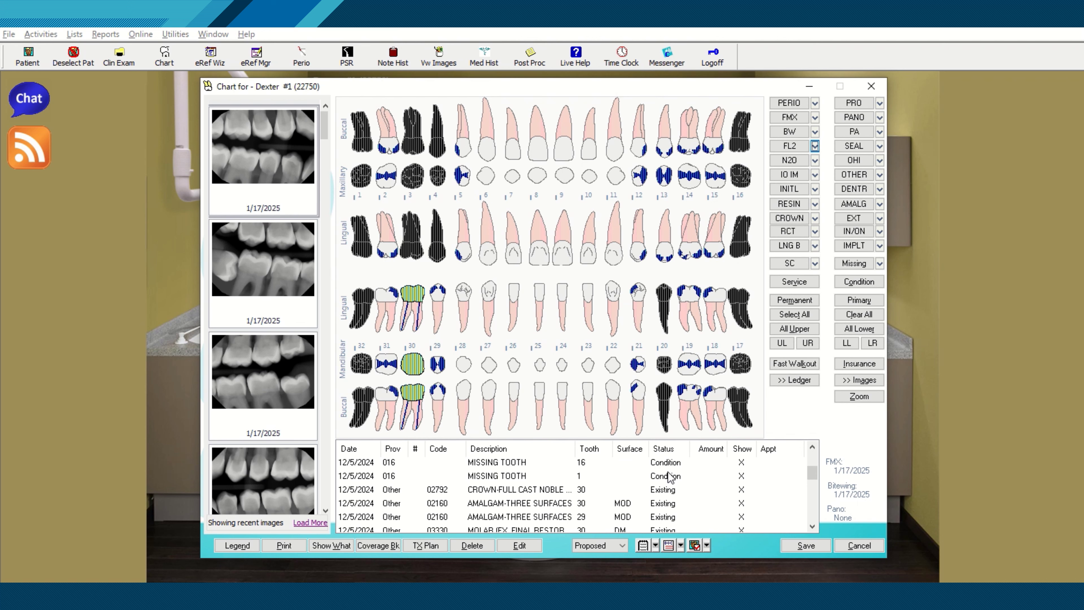
pyautogui.scroll(-5, 670, 477)
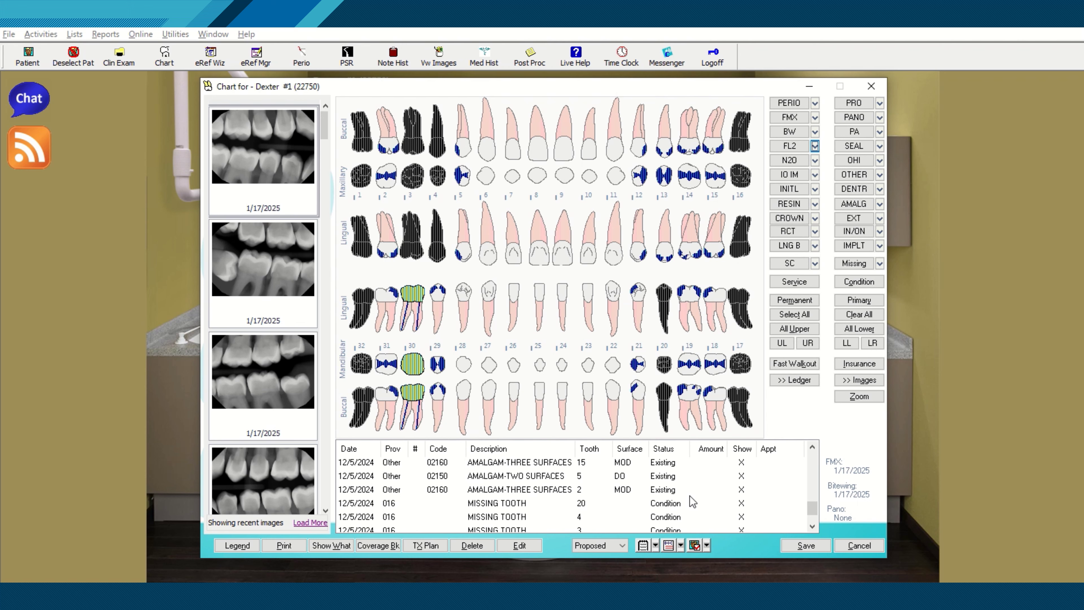
pyautogui.scroll(-2, 685, 494)
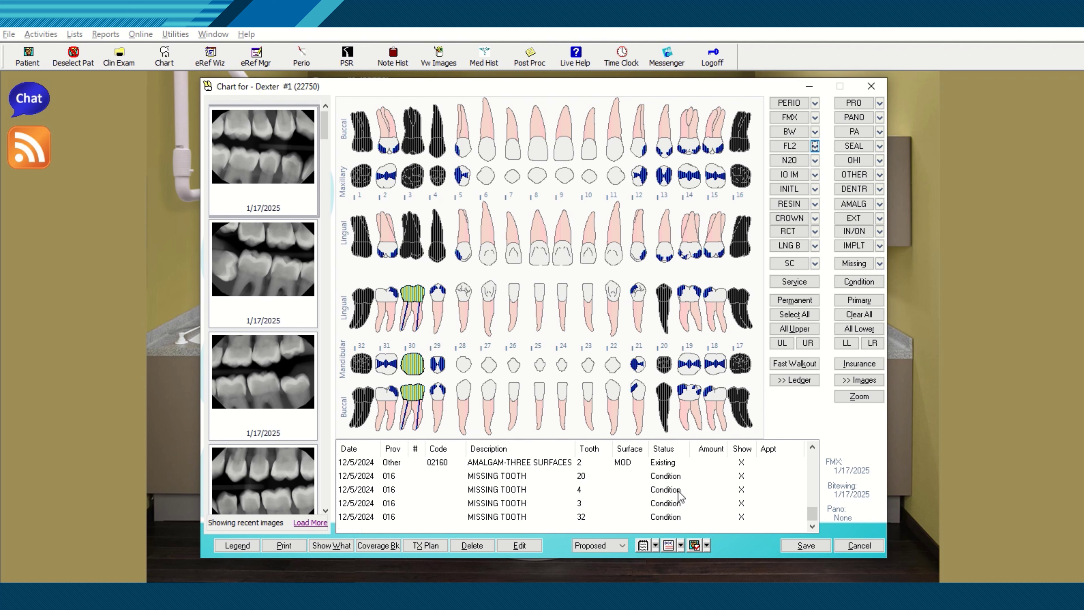
pyautogui.click(667, 448)
pyautogui.click(667, 449)
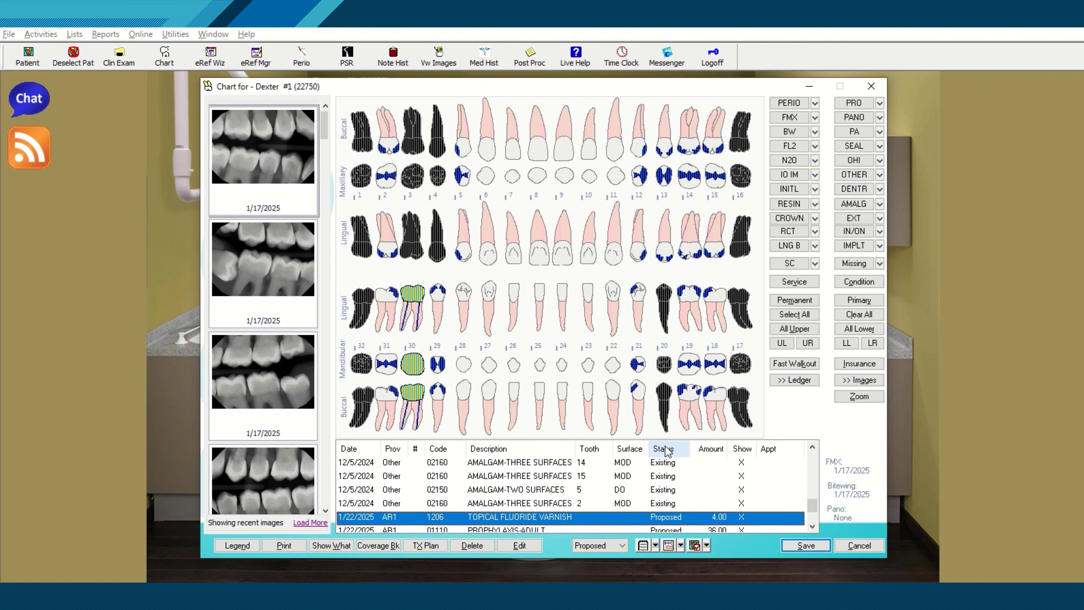
pyautogui.click(667, 449)
pyautogui.click(667, 450)
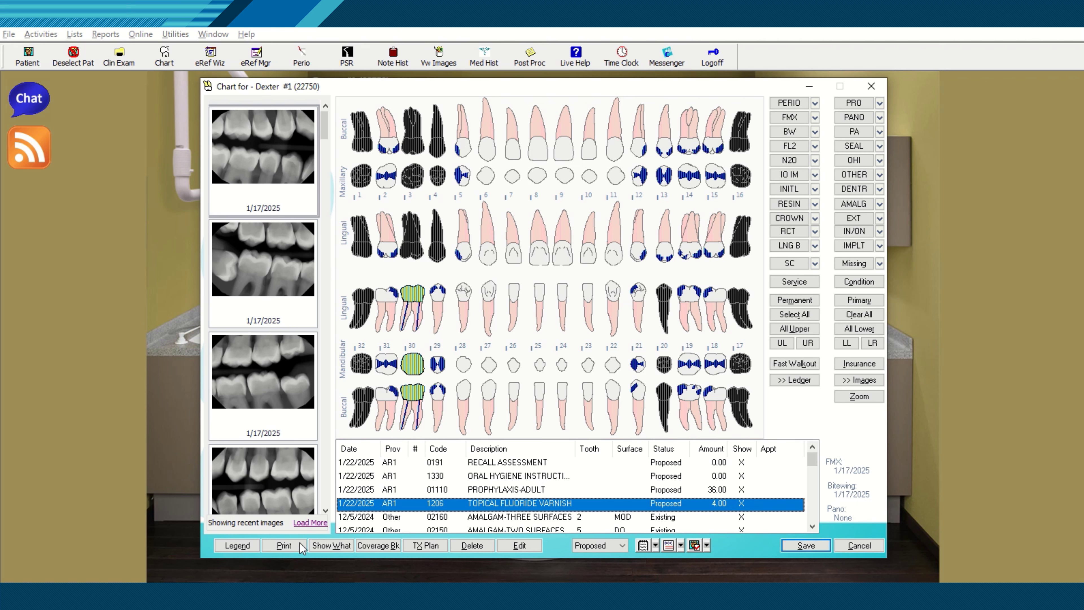
# Open the patient's treatment plans and create a new plan with the description 1/22/2025
pyautogui.click(432, 545)
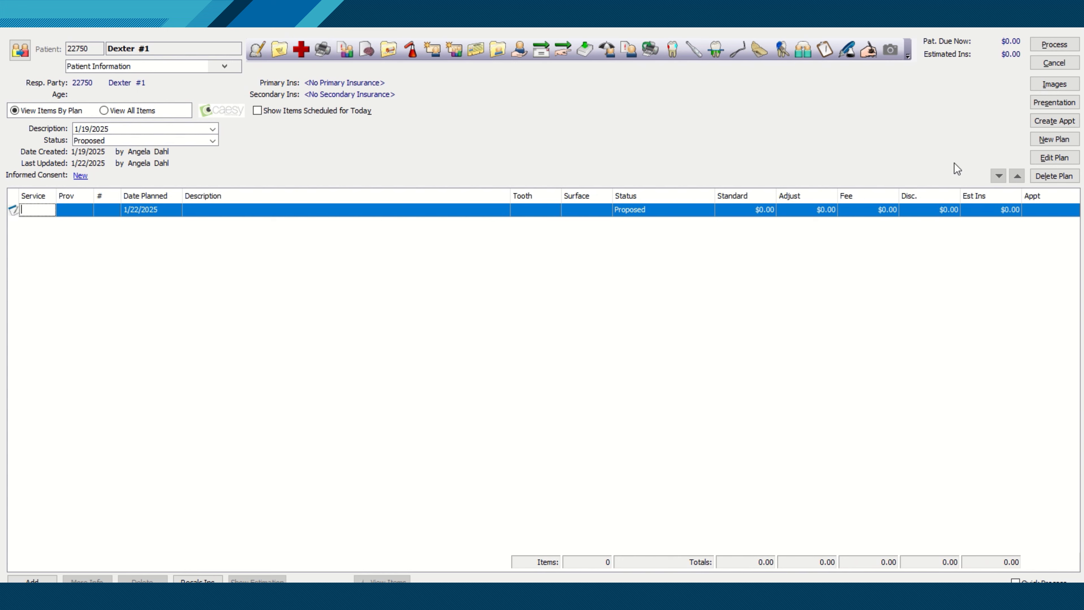
pyautogui.click(1051, 141)
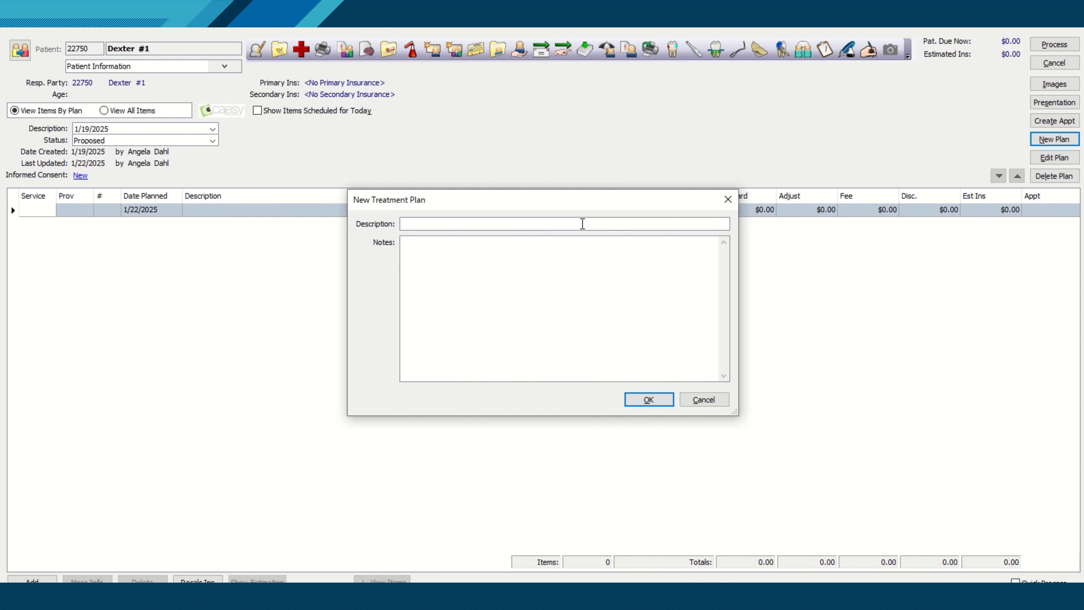
pyautogui.write('1/22/2025')
pyautogui.click(648, 399)
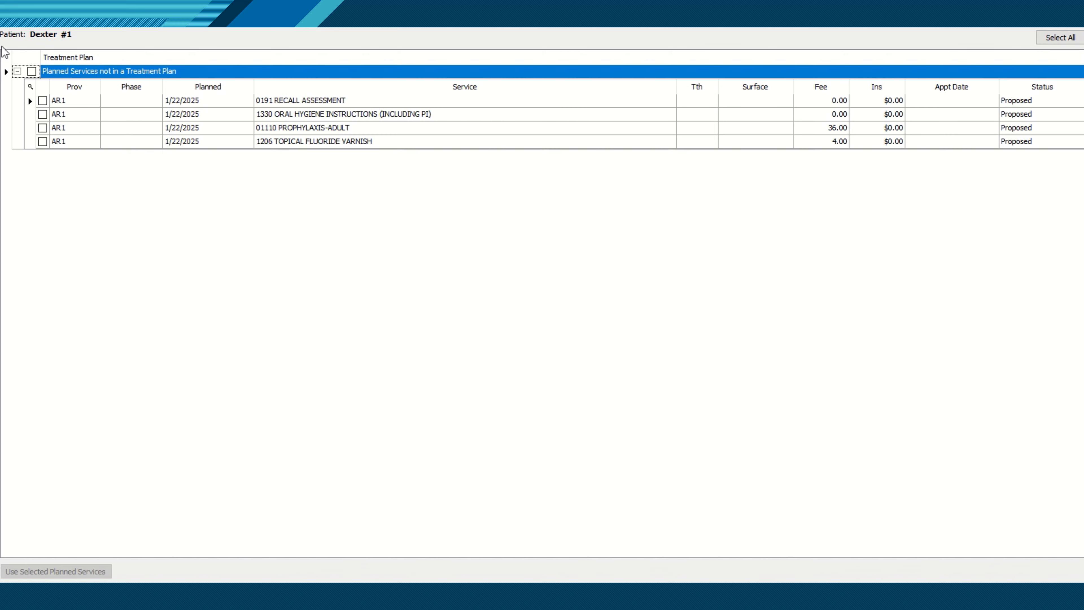
# Add the planned services 0191, 1330, 01110 and 1206 to the new treatment plan
pyautogui.click(31, 71)
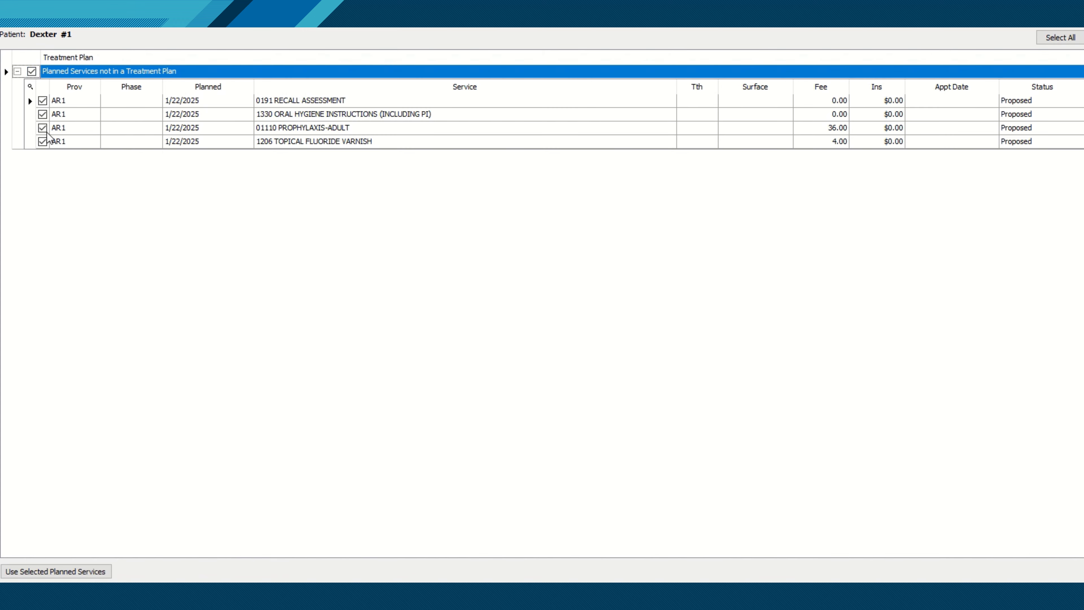
pyautogui.click(31, 71)
pyautogui.click(42, 100)
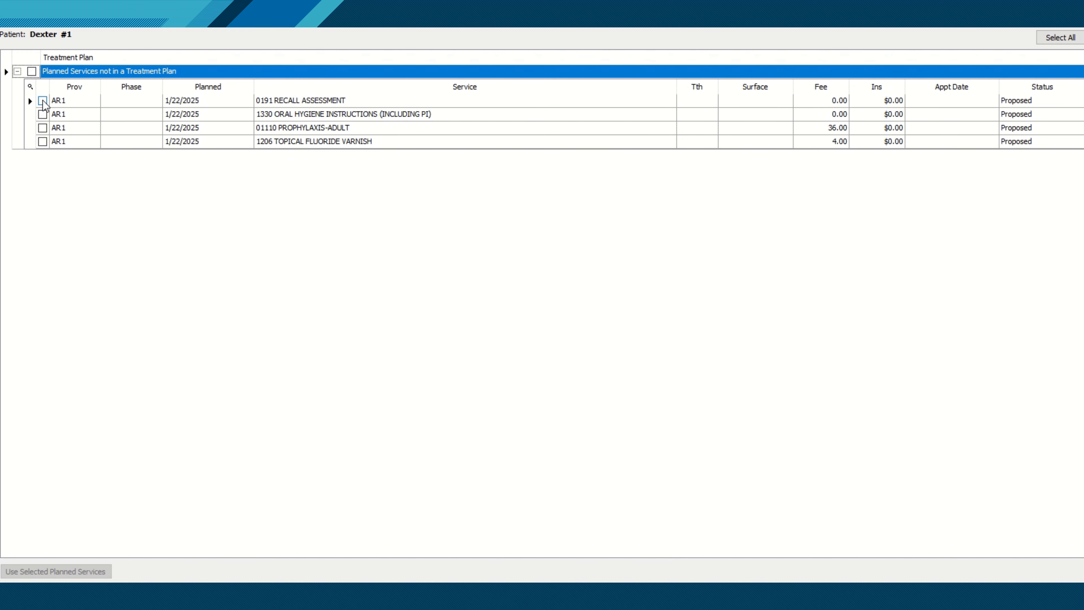
pyautogui.click(42, 114)
pyautogui.click(43, 128)
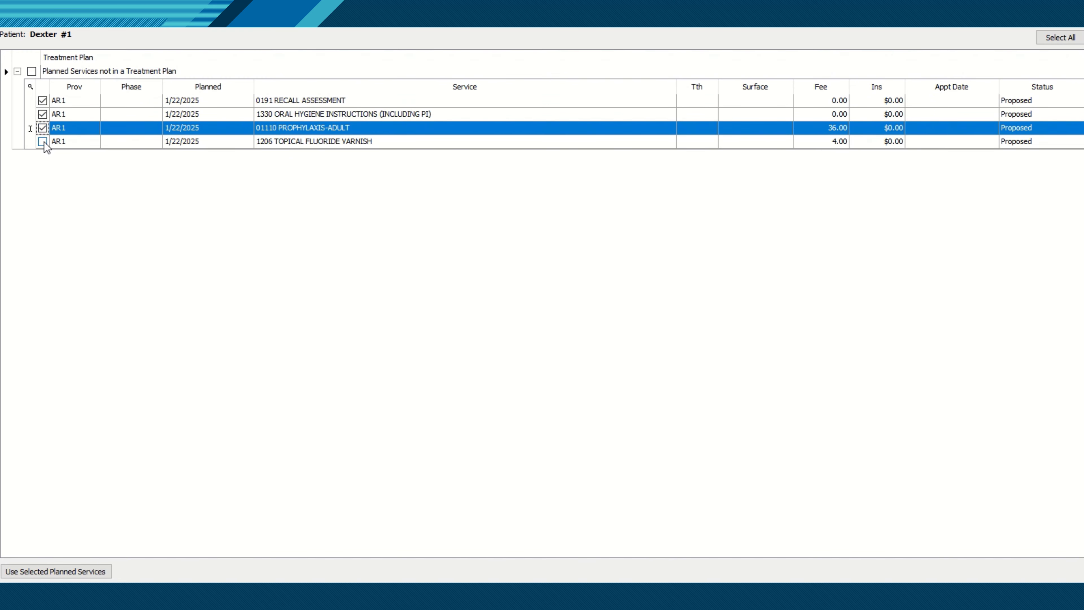
pyautogui.click(43, 141)
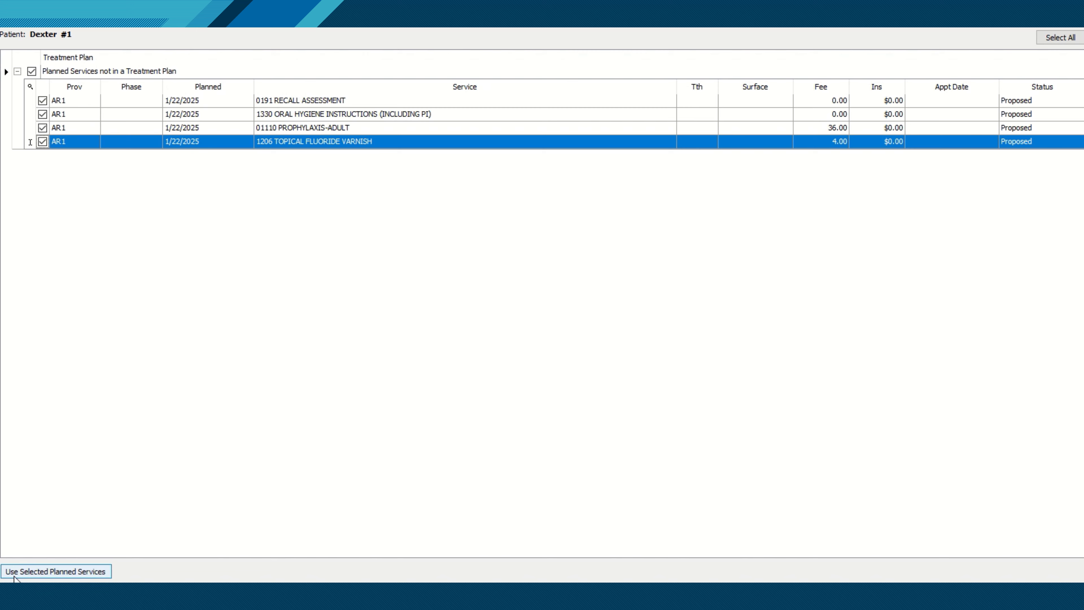
pyautogui.click(73, 573)
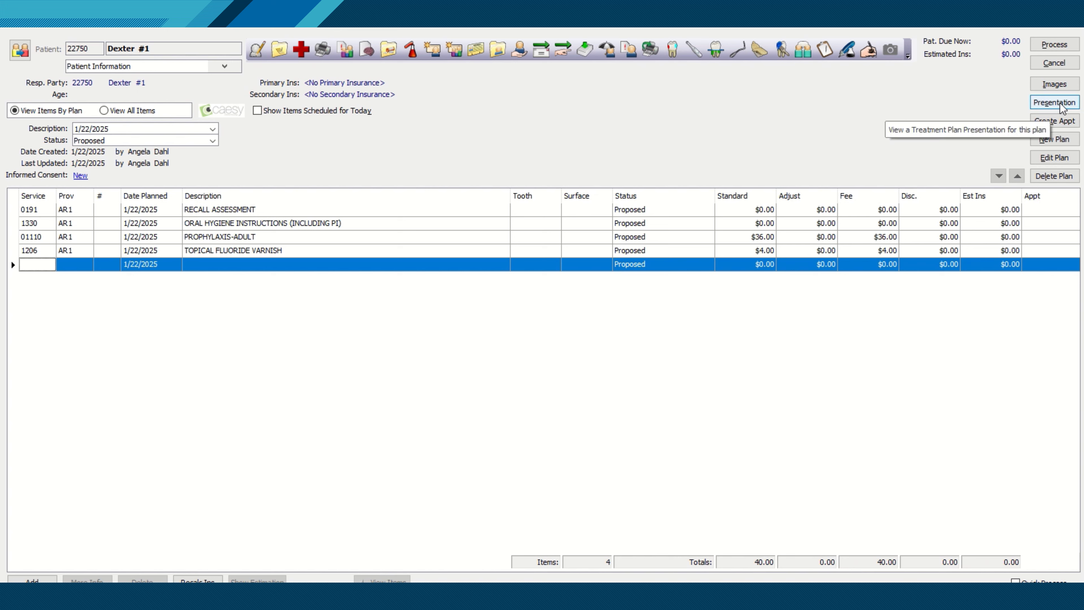
# Save the modified plans and view the treatment plan presentation for the 1/22/2025 plan
pyautogui.click(1049, 106)
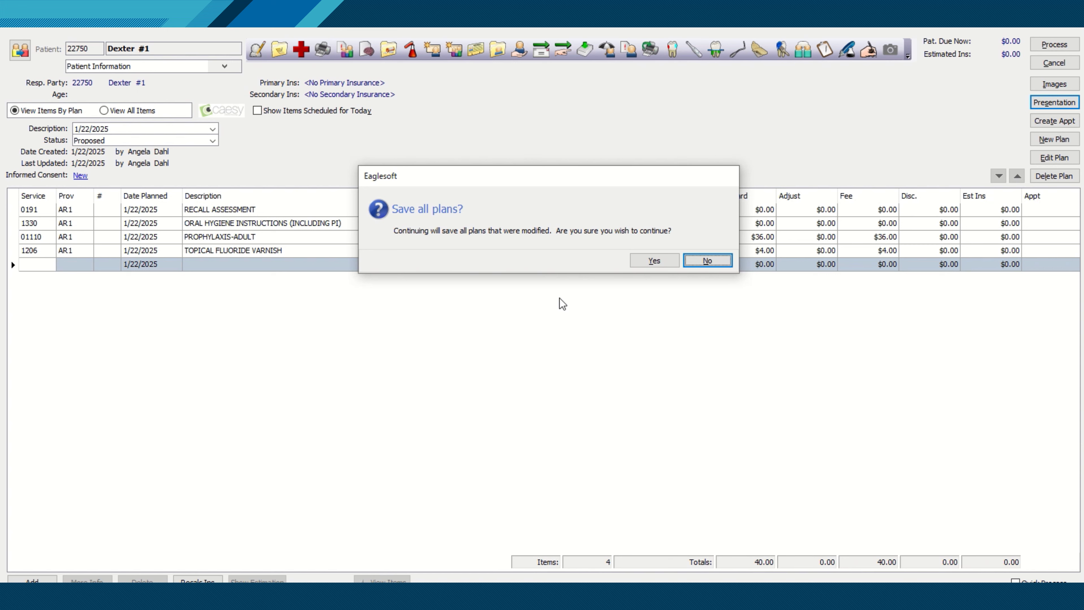
pyautogui.click(664, 261)
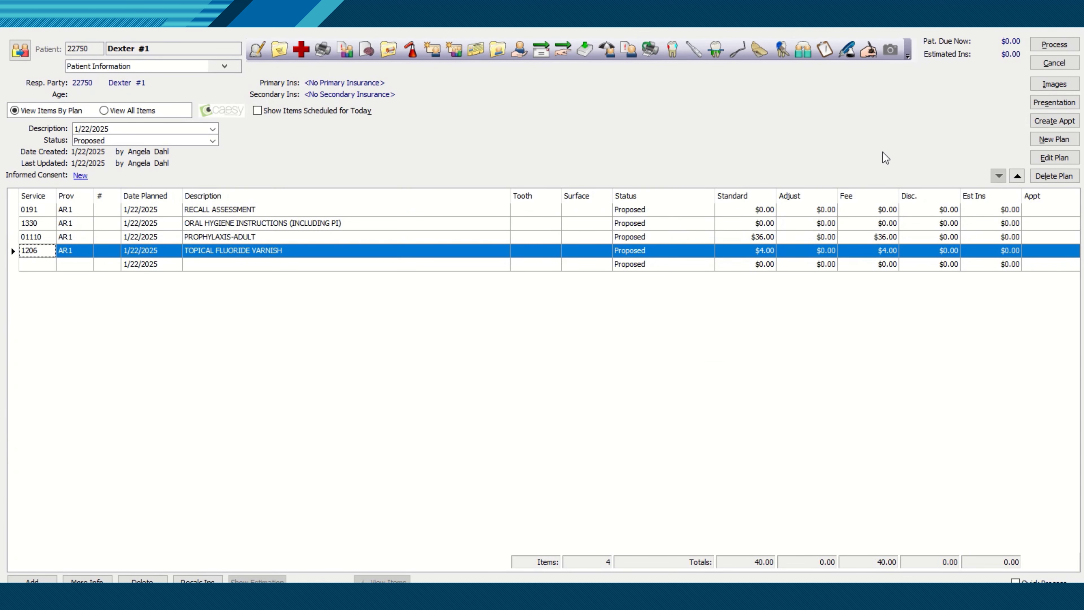
pyautogui.click(695, 409)
# Start a new informed consent for the plan, saving all plans, and fill its narrative with the Informed Consent Narrative AutoNote
pyautogui.click(81, 176)
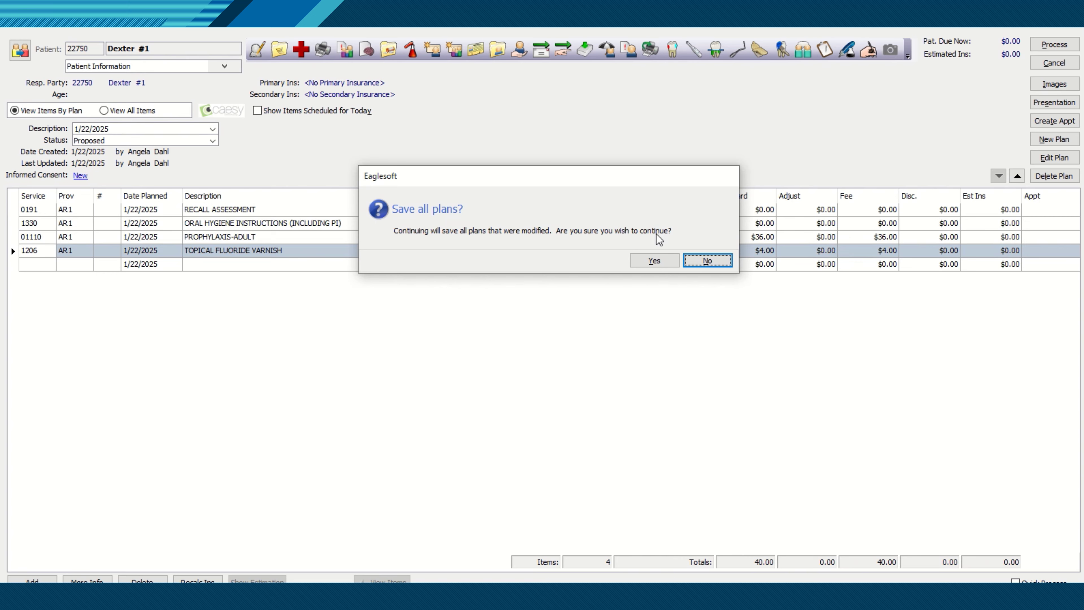
pyautogui.click(655, 260)
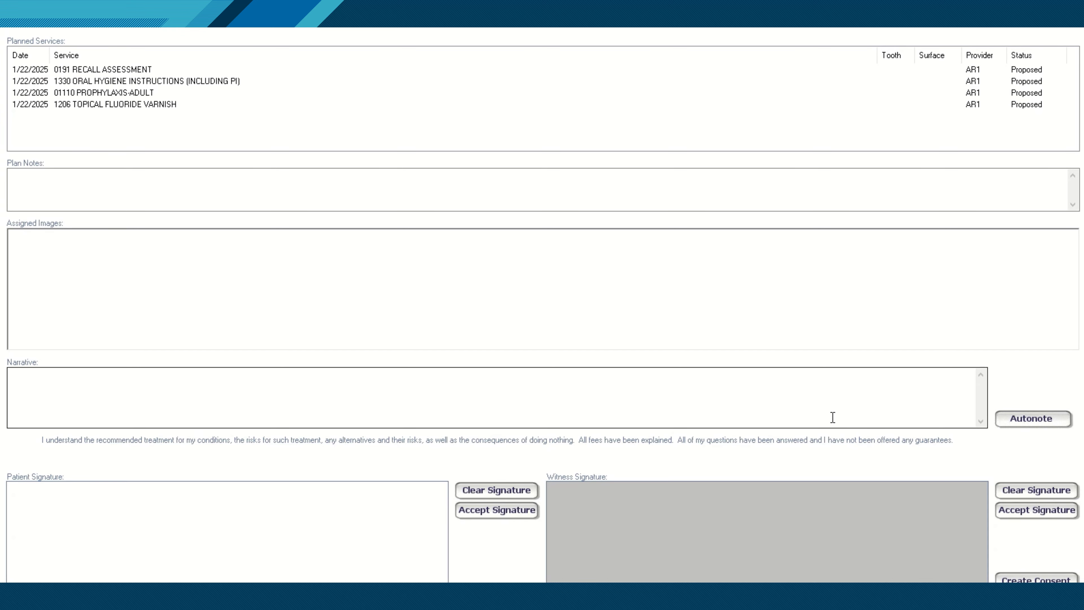
pyautogui.click(1033, 420)
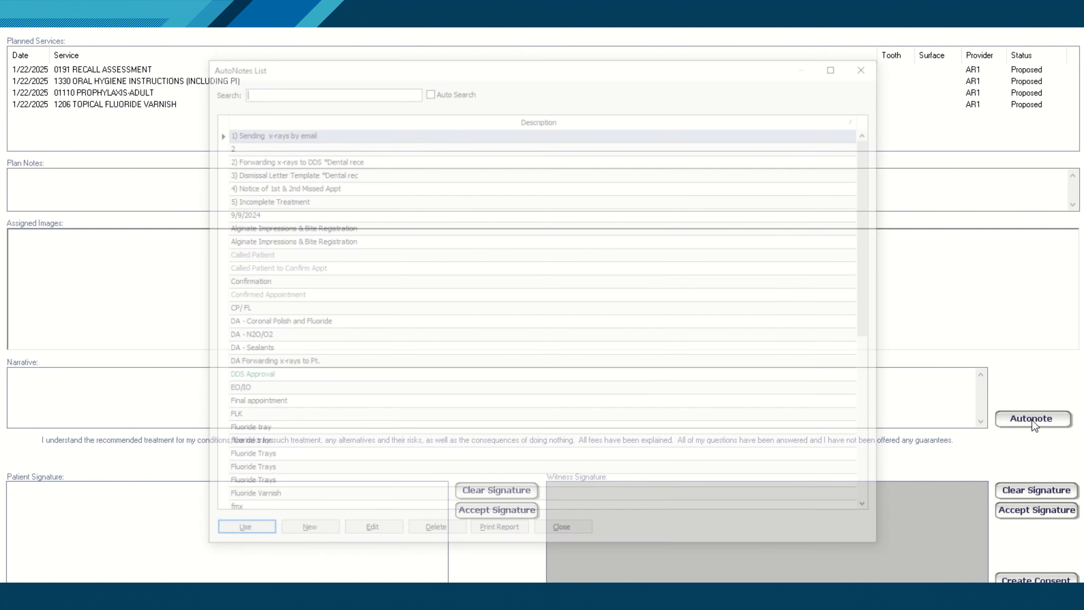
pyautogui.scroll(-7, 291, 305)
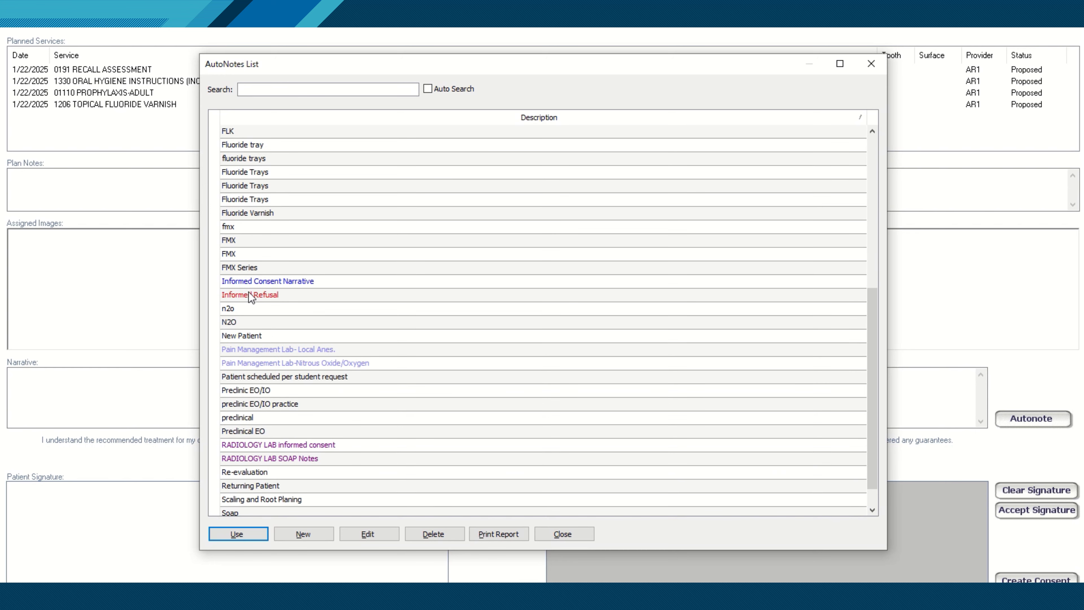
pyautogui.click(293, 283)
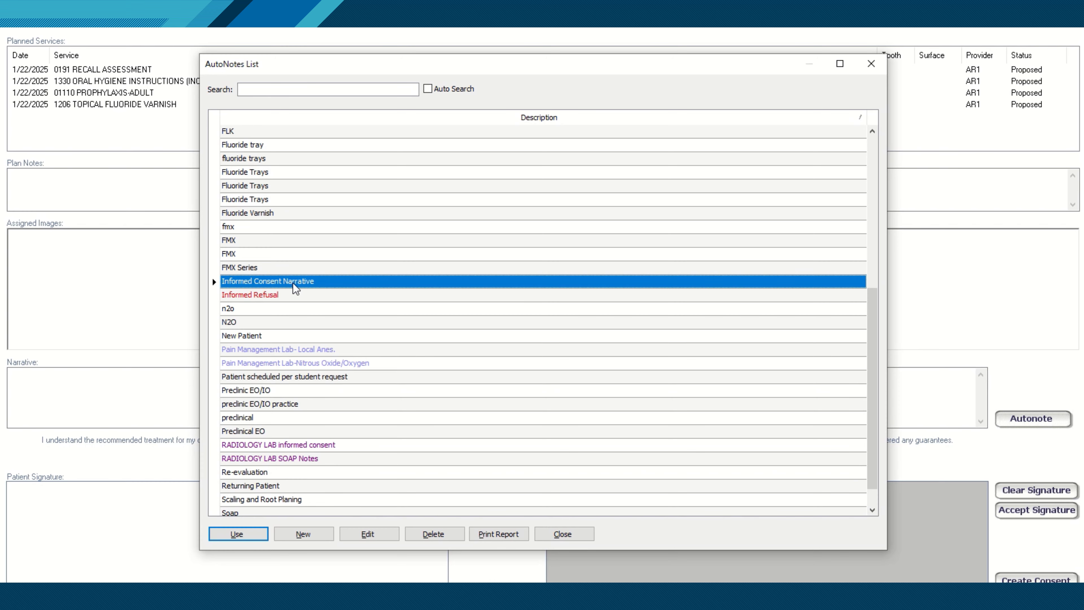
pyautogui.click(244, 533)
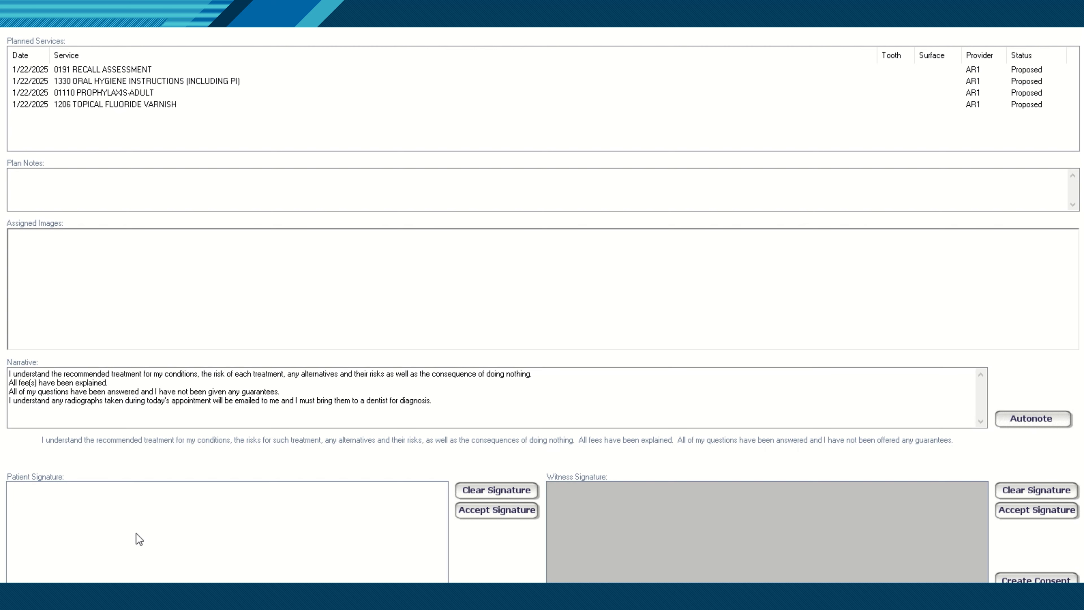
# Draw and accept the patient signature and the witness signature with initials on the consent form
pyautogui.moveTo(157, 510)
pyautogui.mouseDown()
pyautogui.moveTo(101, 528)
pyautogui.moveTo(313, 532)
pyautogui.mouseUp()
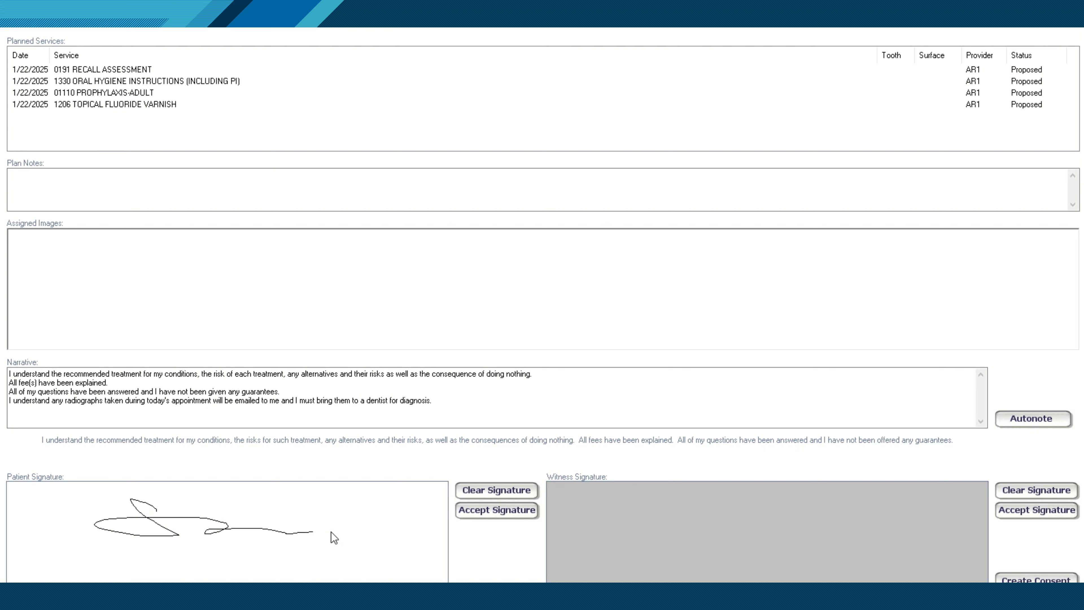
pyautogui.click(503, 515)
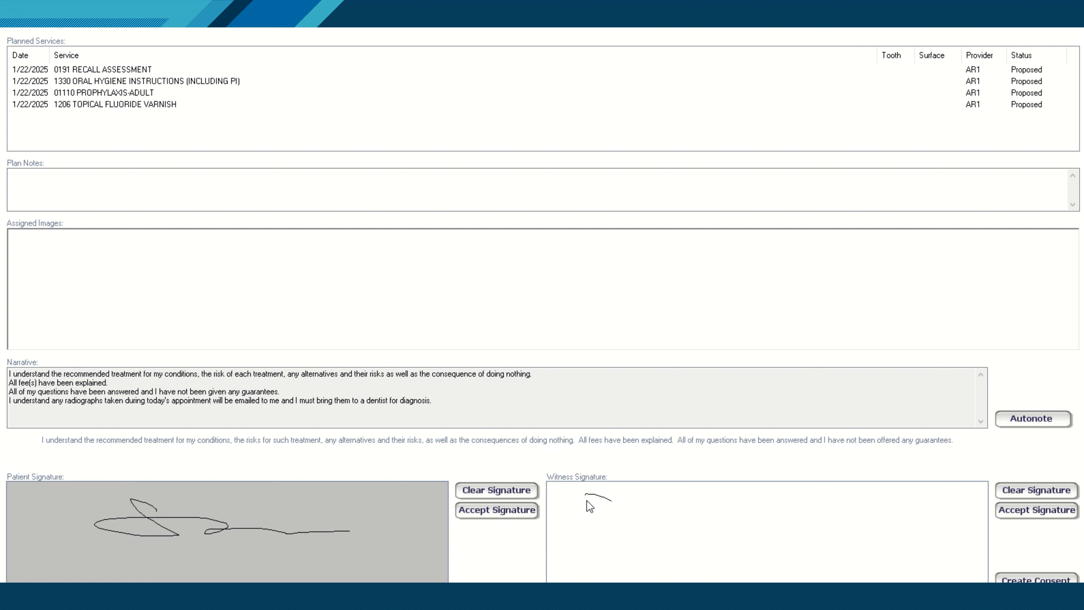
pyautogui.moveTo(647, 520); pyautogui.dragTo(714, 518)
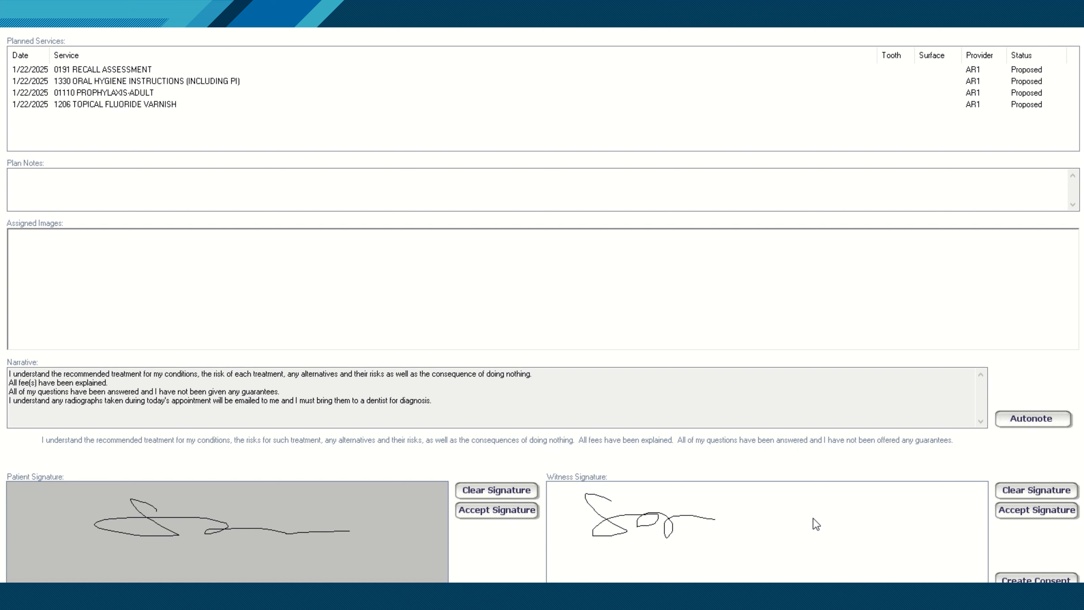
pyautogui.moveTo(810, 534); pyautogui.dragTo(816, 533)
pyautogui.click(1036, 516)
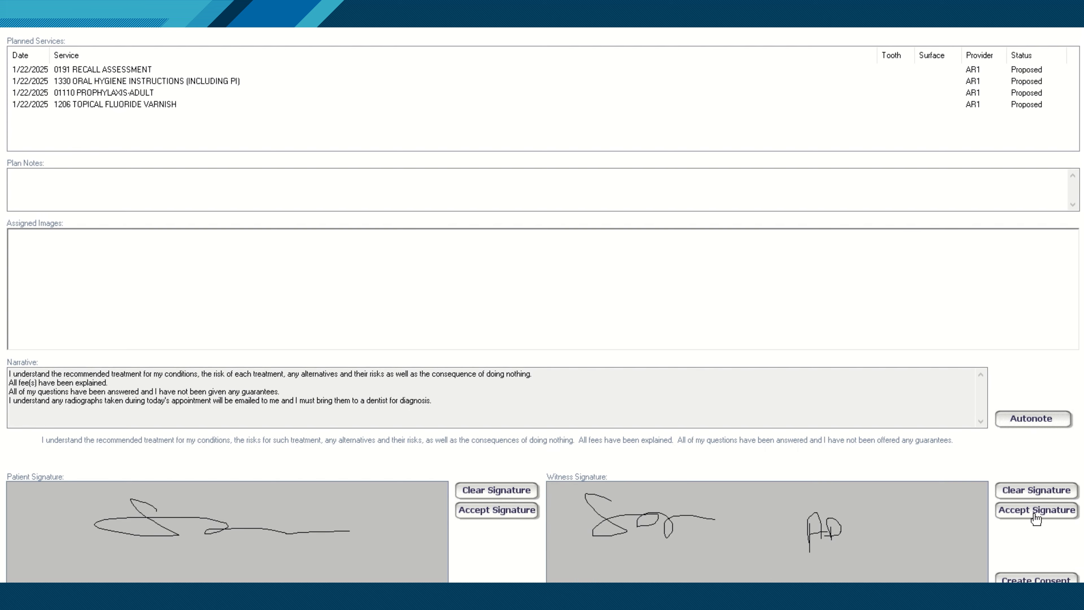
# Create the Patient Informed Consent Agreement, check its services, provider comments and signatures, and close the preview
pyautogui.click(1032, 580)
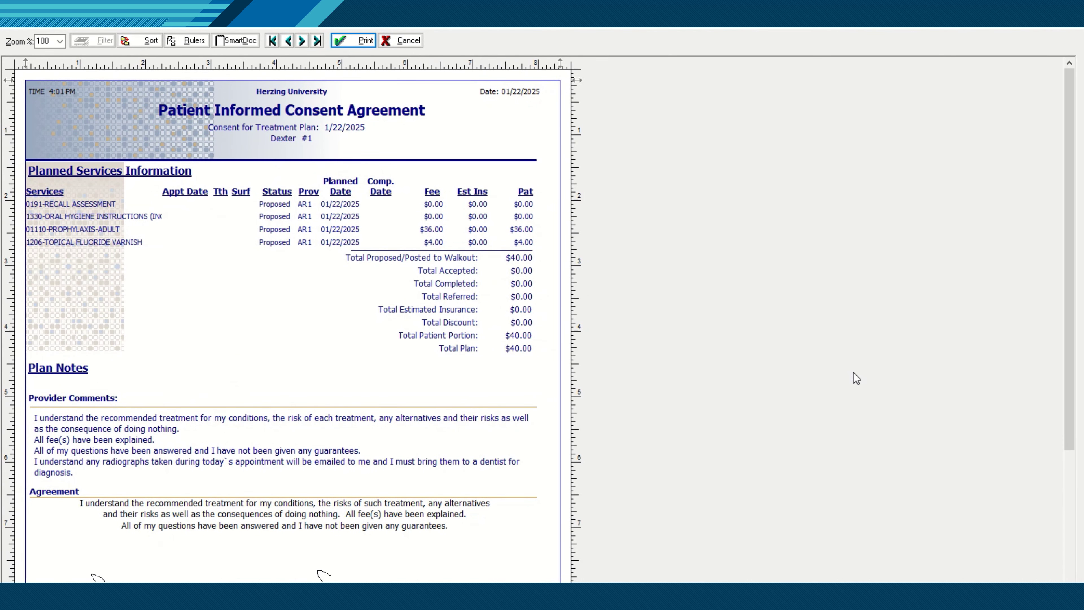
pyautogui.scroll(-5, 269, 277)
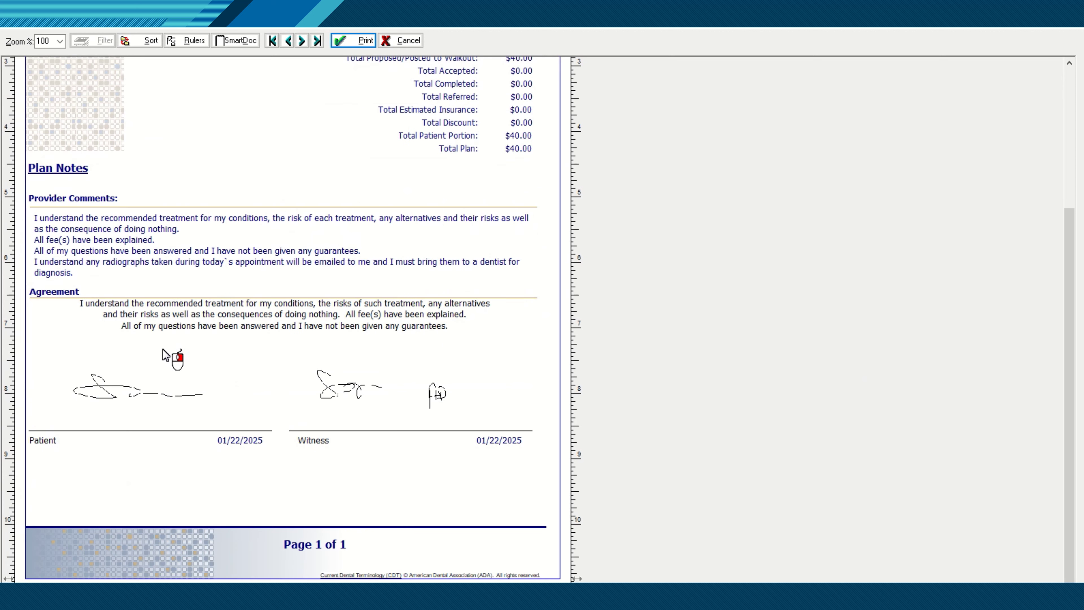
pyautogui.scroll(5, 311, 412)
pyautogui.scroll(-5, 317, 412)
pyautogui.scroll(5, 316, 412)
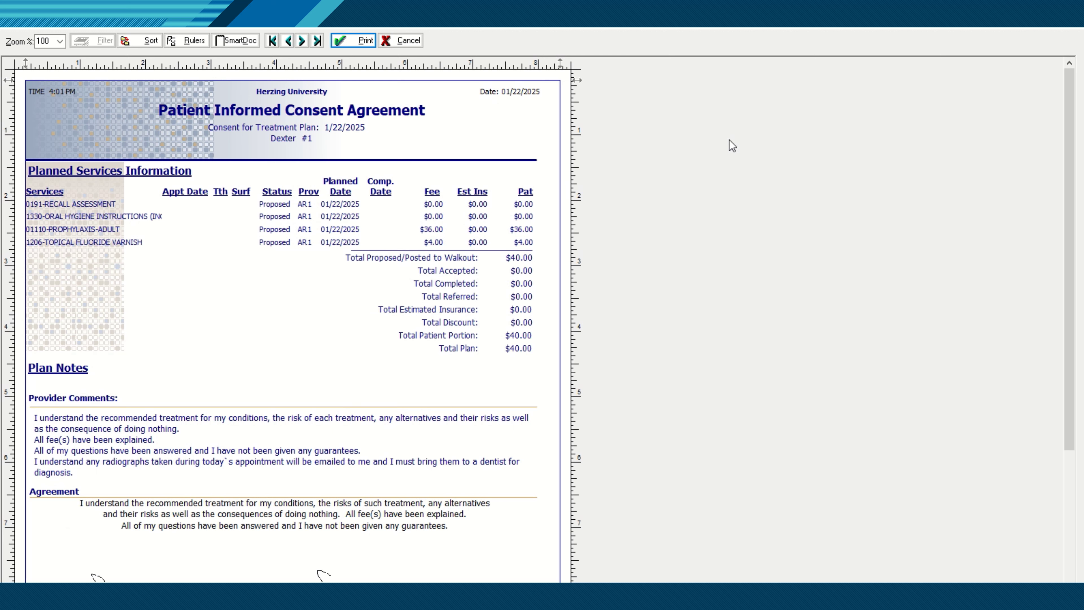
pyautogui.click(1073, 30)
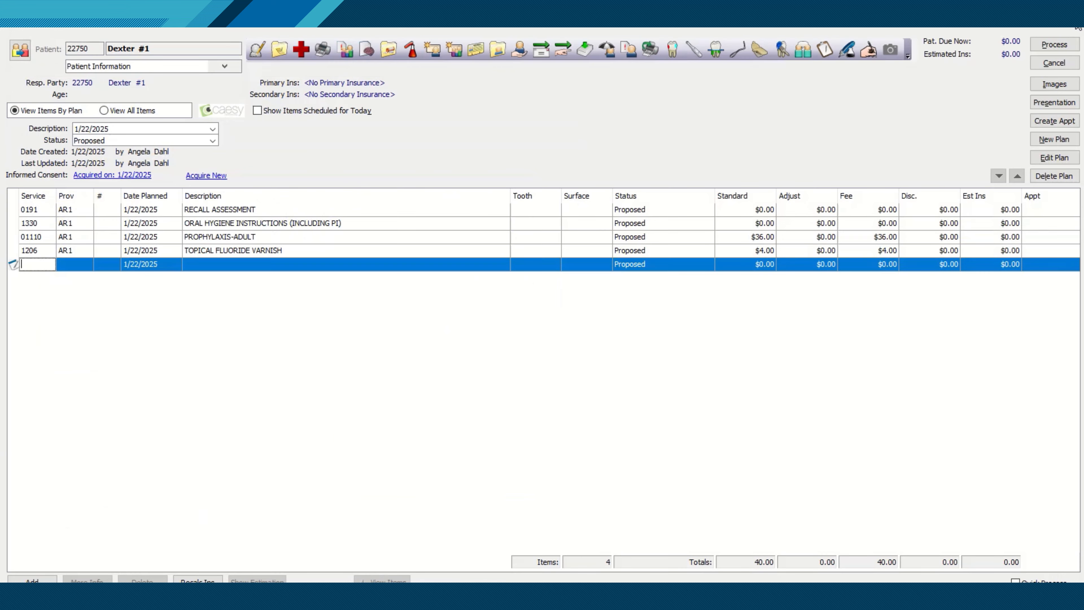
# Close the treatment plan and agree to clear its new information, returning to the patient's chart
pyautogui.click(759, 306)
pyautogui.click(1073, 30)
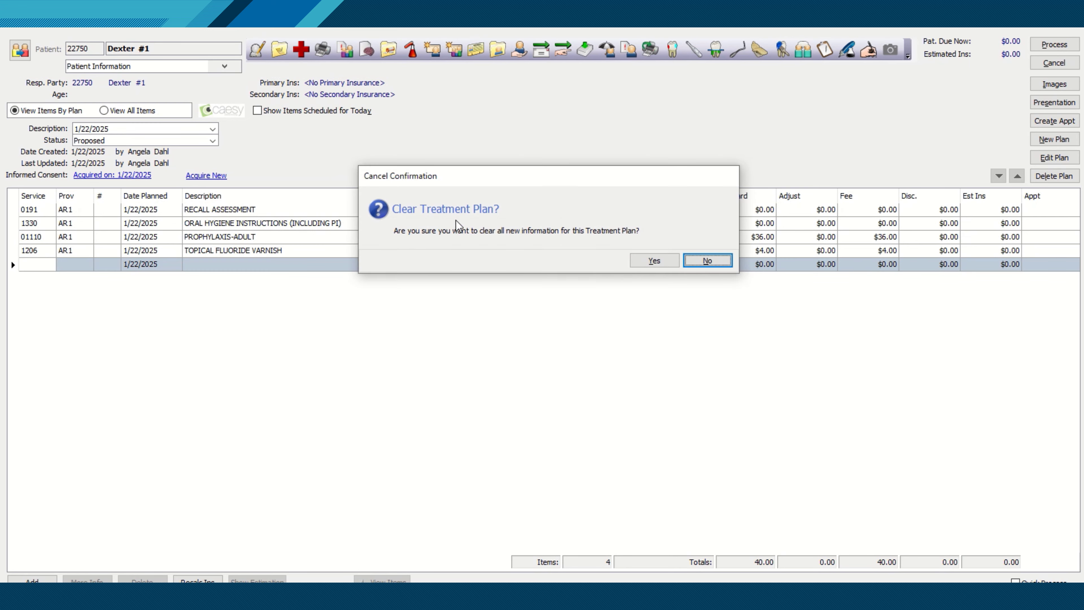
pyautogui.click(654, 261)
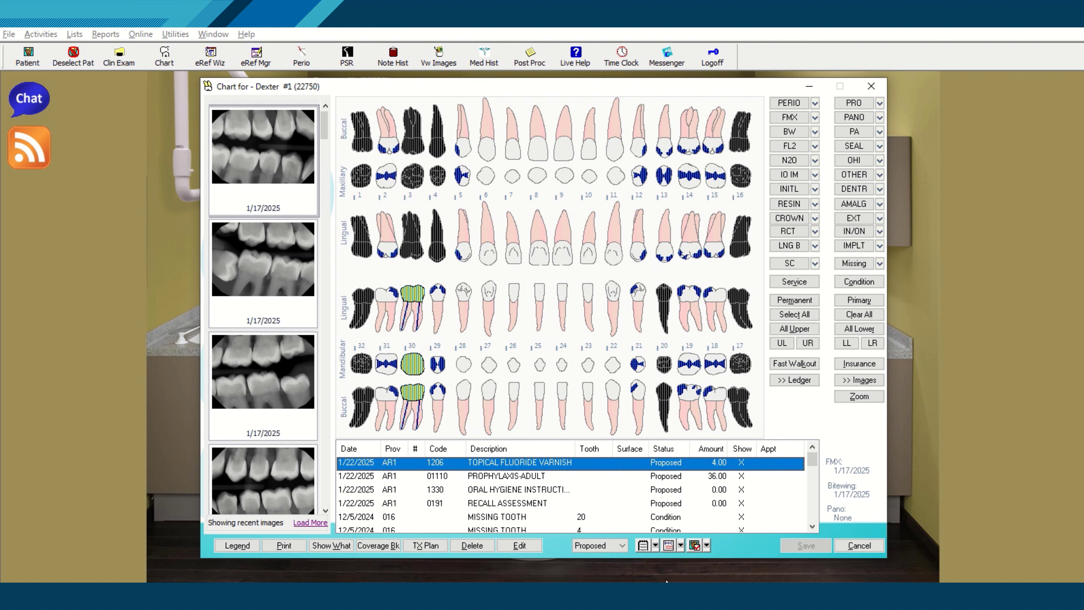
# Open the Consent for Treatment Plan dated 01/22/2025 in SmartDoc, check its services and signatures, and close SmartDoc
pyautogui.click(670, 544)
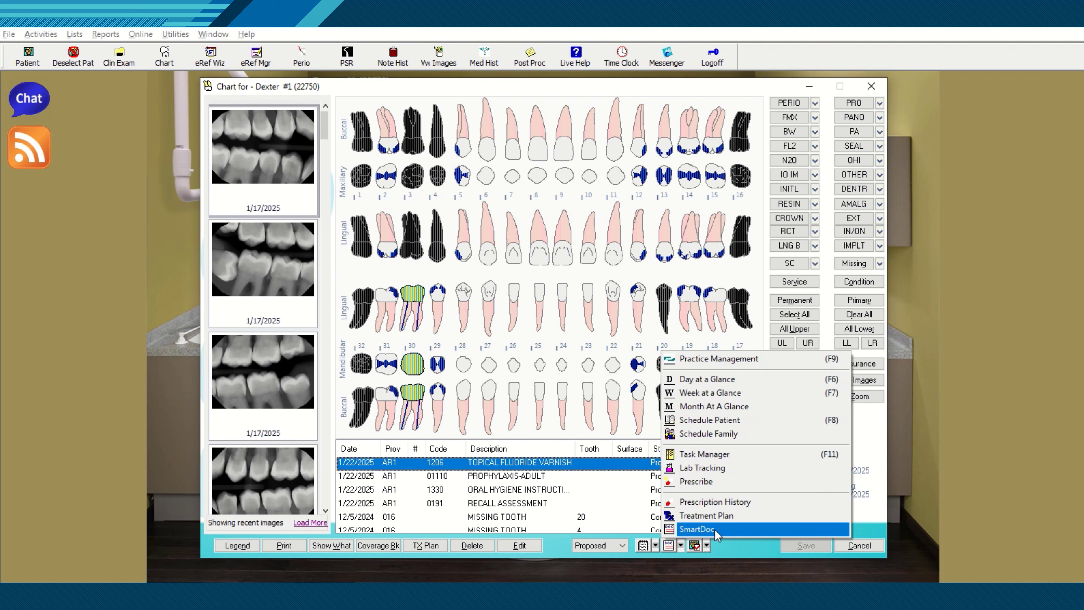
pyautogui.click(700, 532)
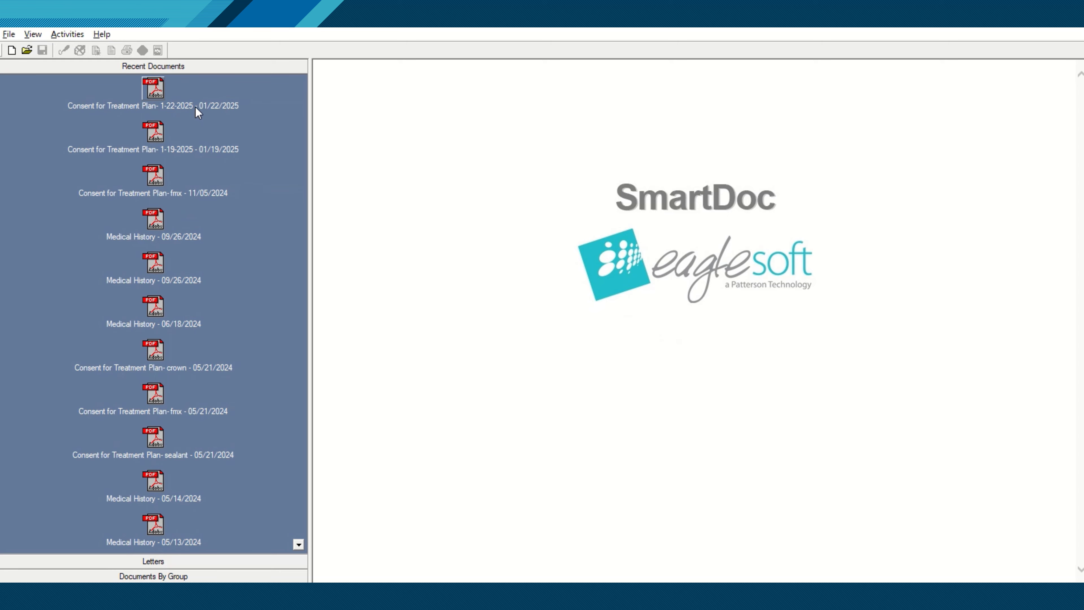
pyautogui.click(156, 91)
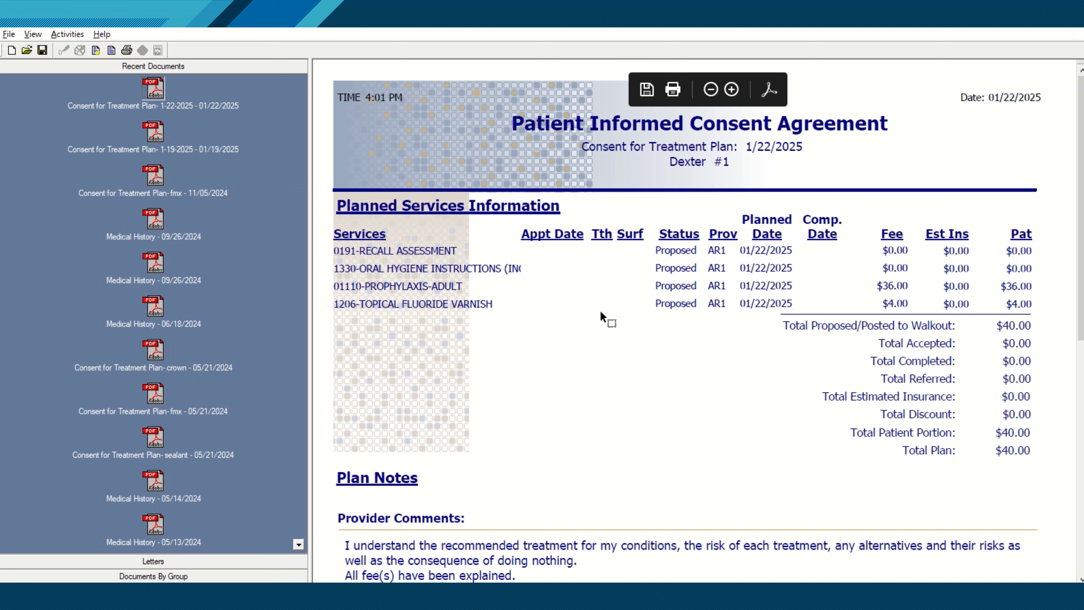
pyautogui.scroll(-8, 602, 317)
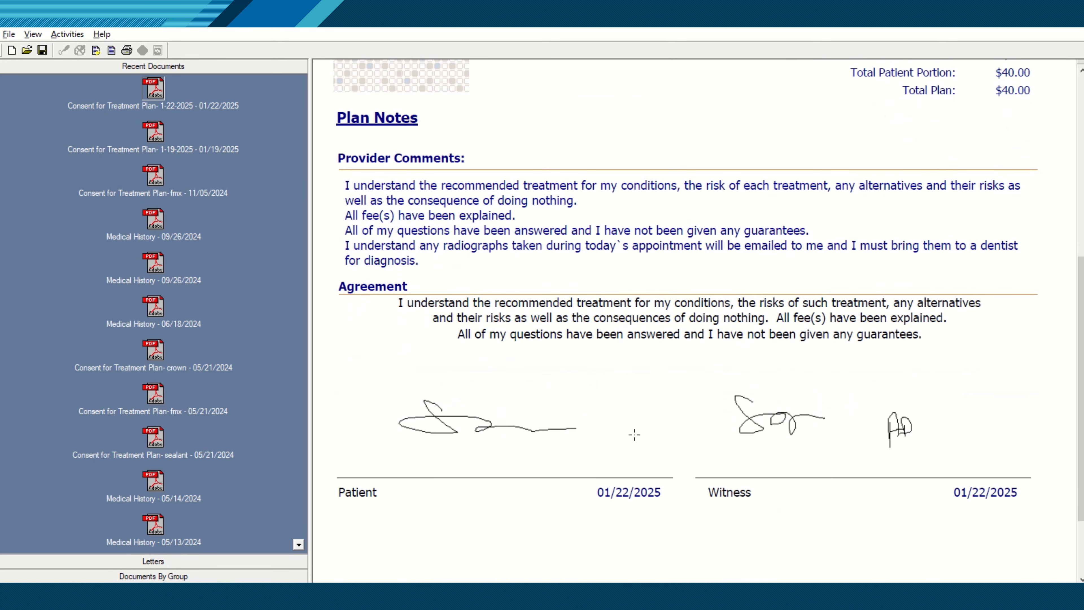
pyautogui.scroll(8, 503, 350)
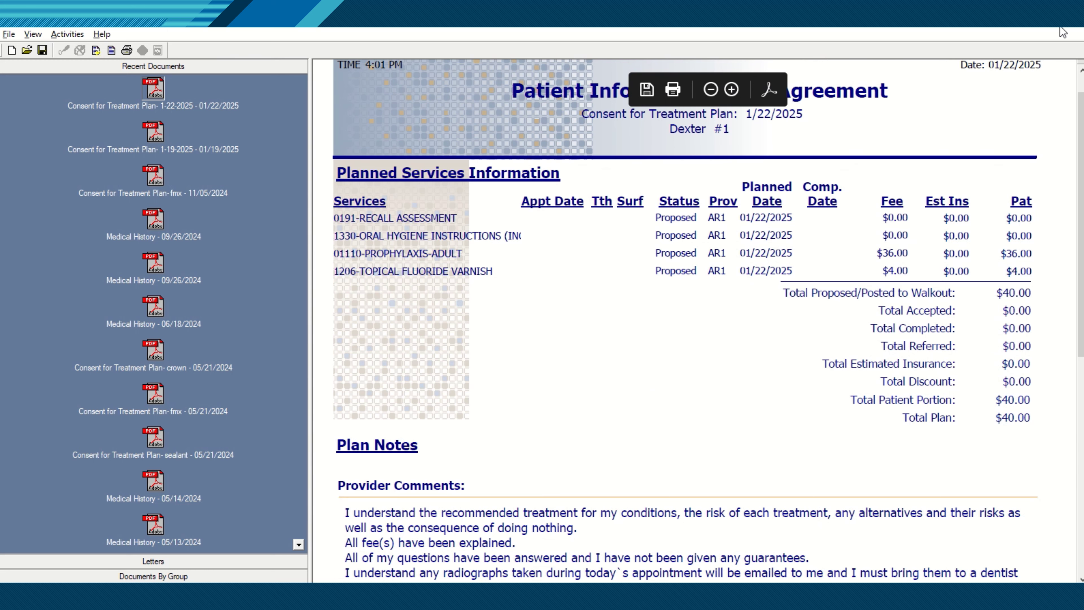
pyautogui.click(1069, 30)
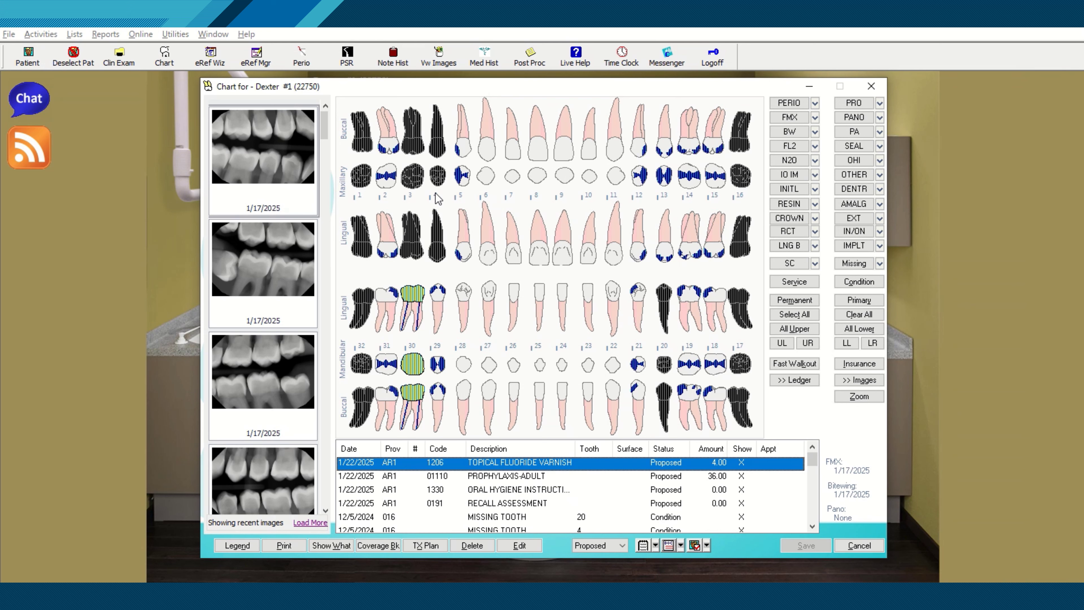